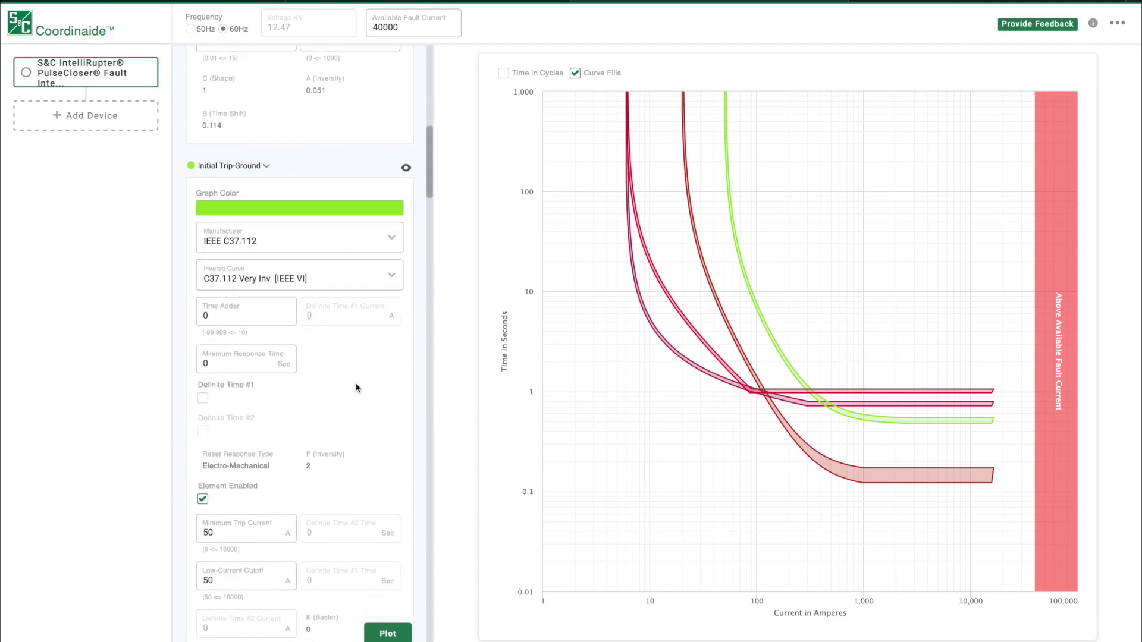
Download the IntelliRupter's XSPT setpoints file from the device panel's options menu.
scroll(356, 388, down, 3)
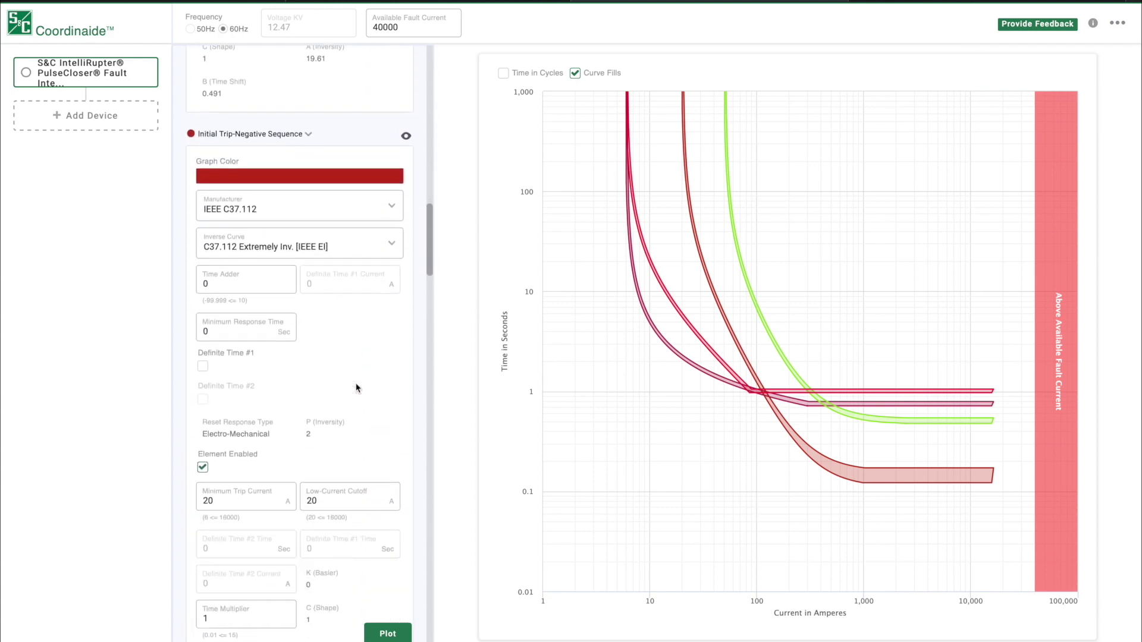
scroll(356, 387, down, 12)
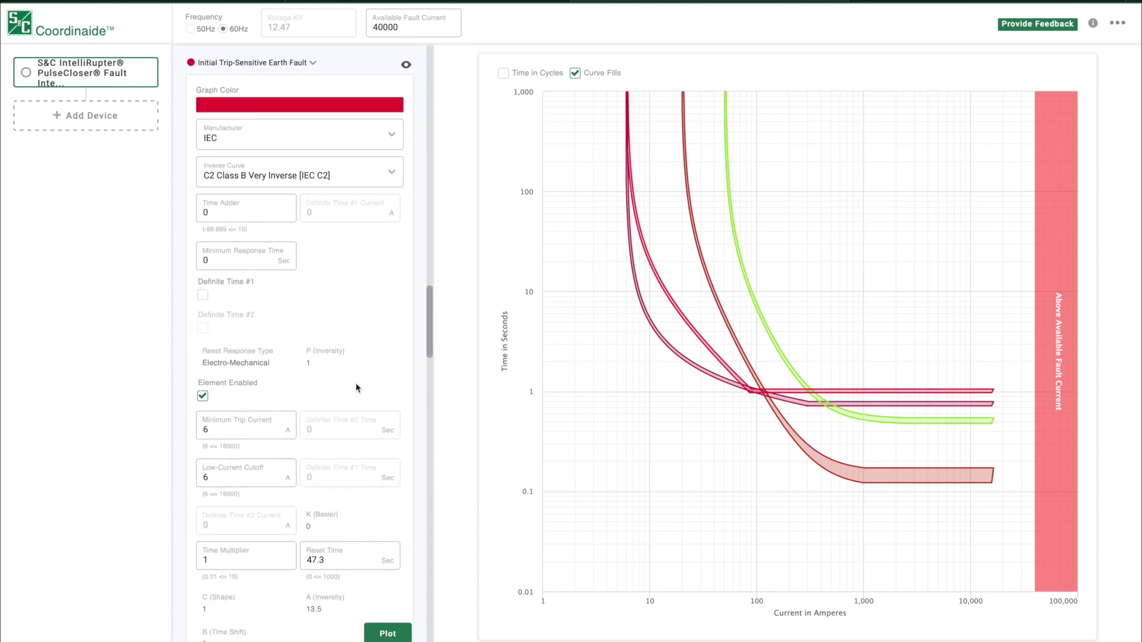
scroll(356, 388, down, 15)
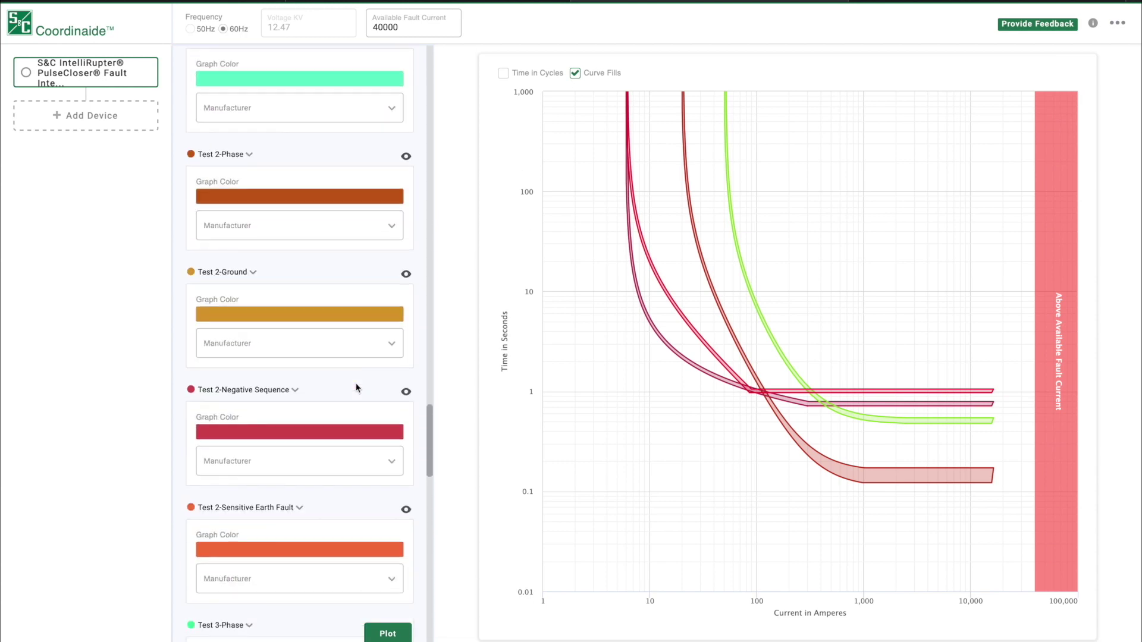
scroll(356, 388, down, 15)
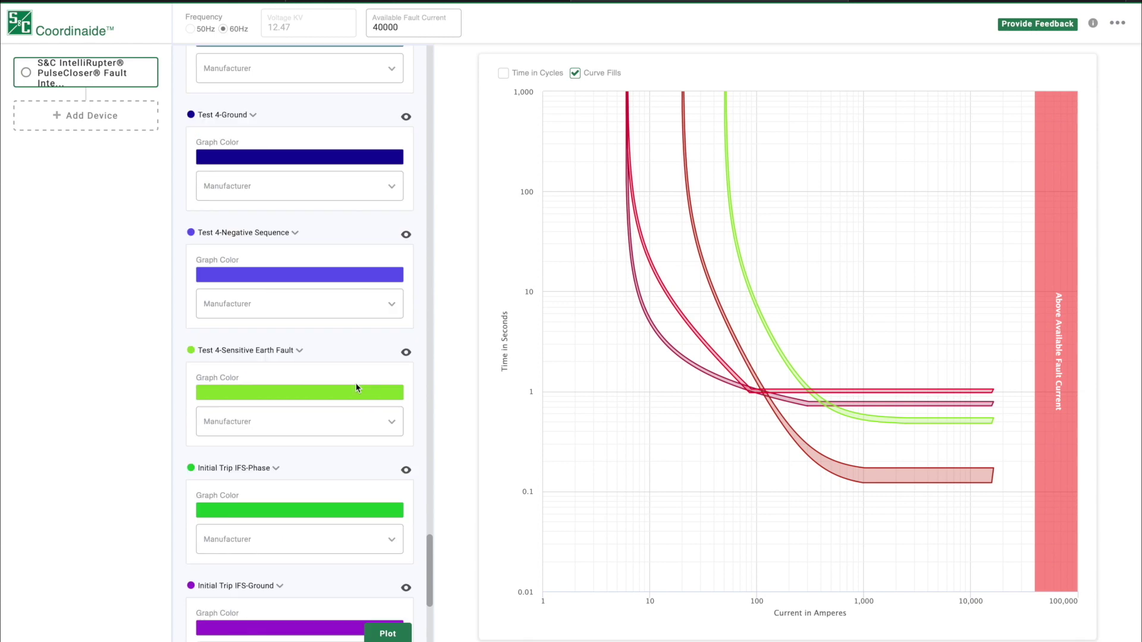
scroll(356, 388, down, 7)
scroll(356, 387, up, 20)
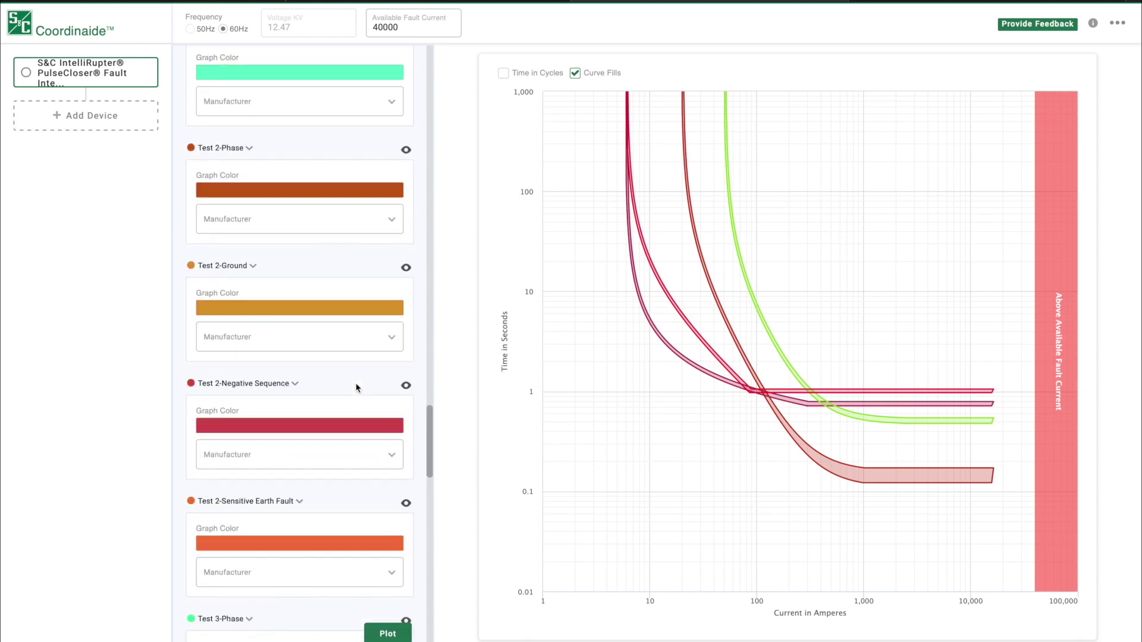
scroll(357, 388, up, 20)
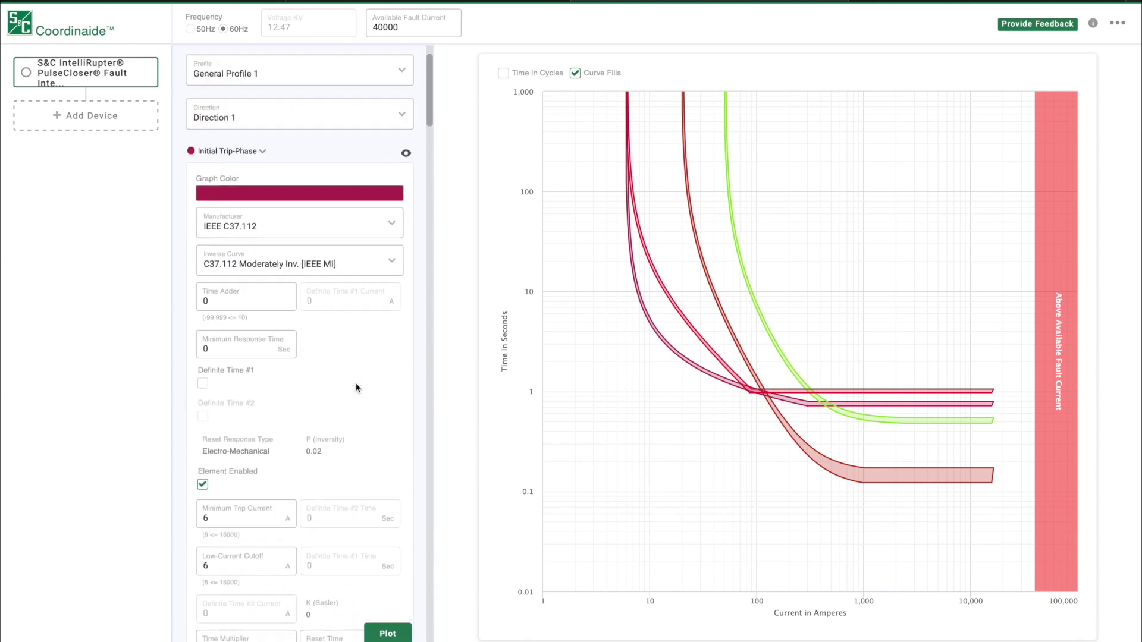
scroll(357, 388, up, 2)
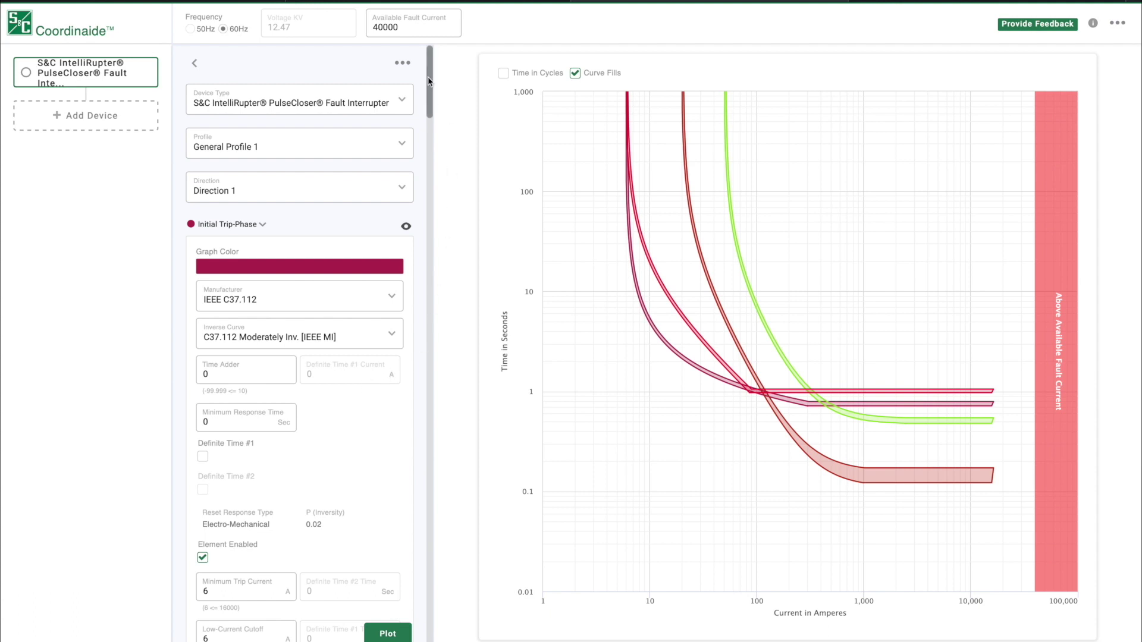
click(404, 64)
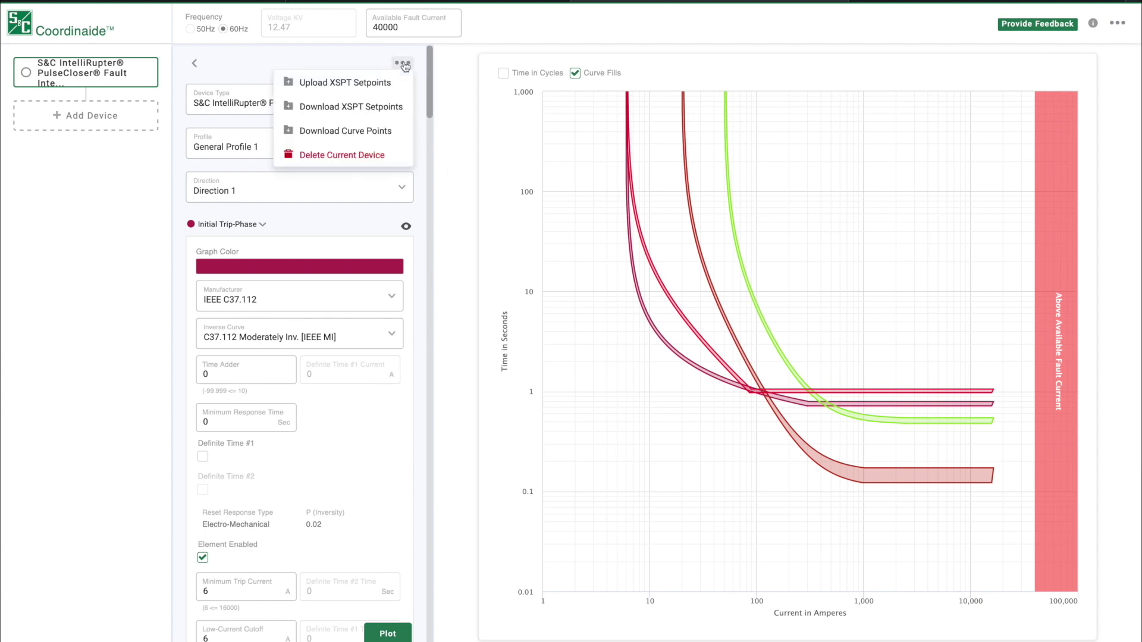
click(375, 106)
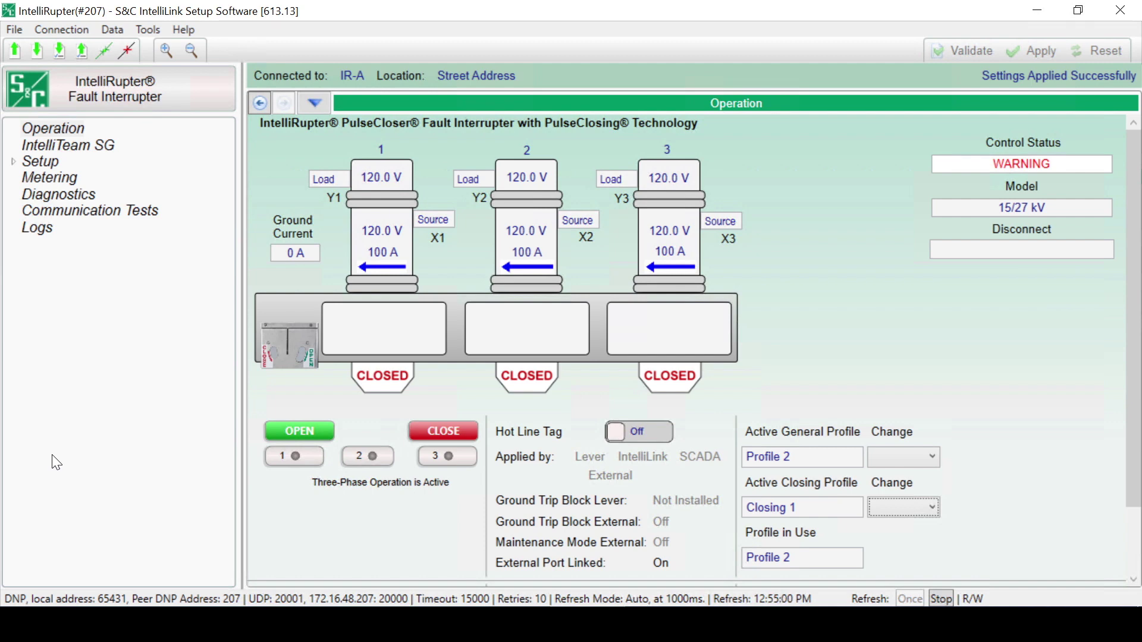
Expand Setup > Protection in the tree and open General Profile 1.
click(12, 162)
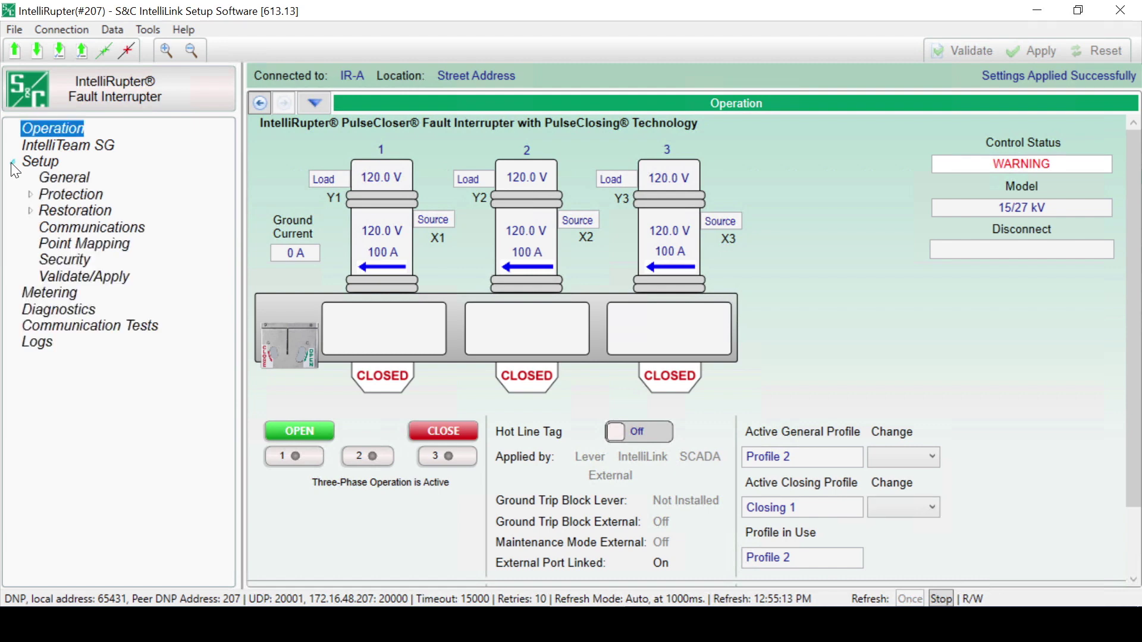
click(29, 194)
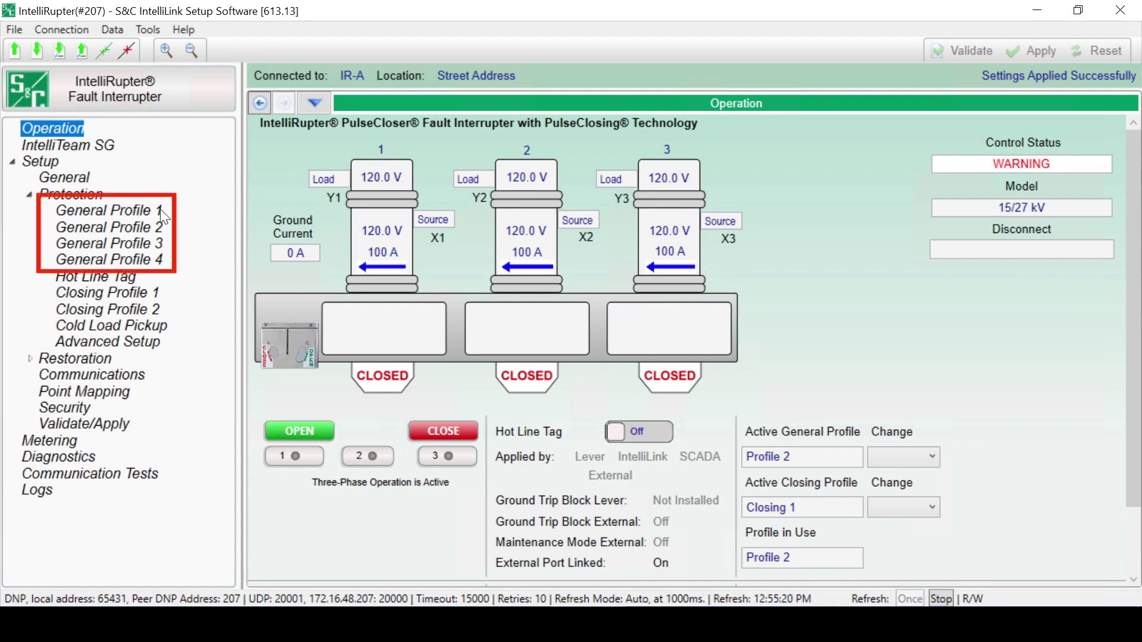
click(142, 211)
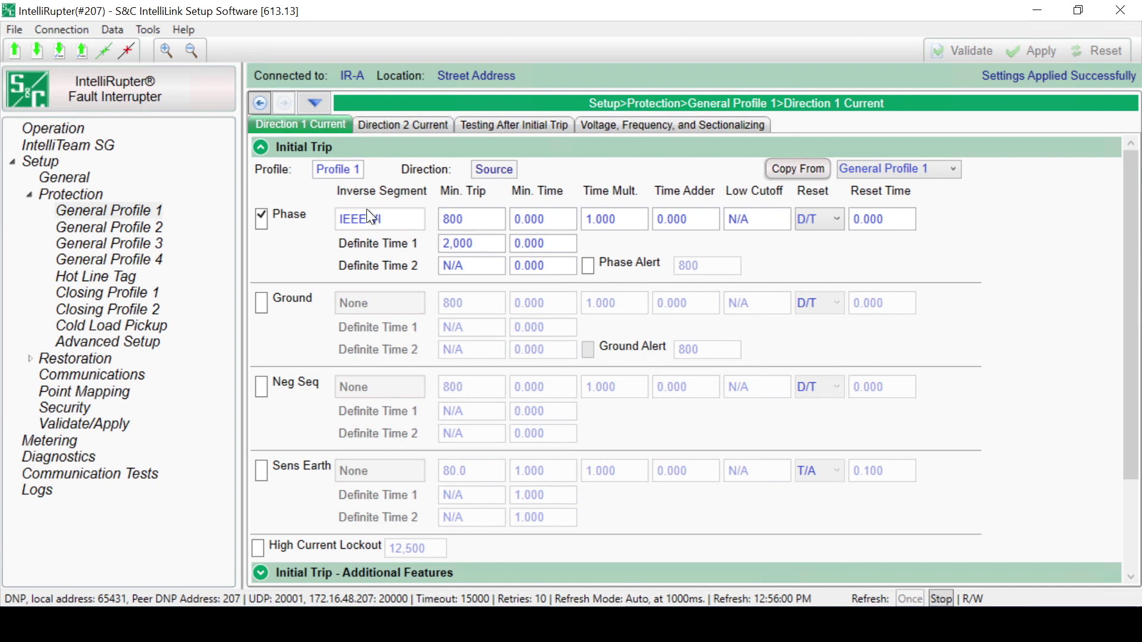
Rename the profile from 'Profile 1' to 'Test 1' and apply it.
mouse_move(361, 168)
drag(360, 169, 294, 166)
key(BackSpace)
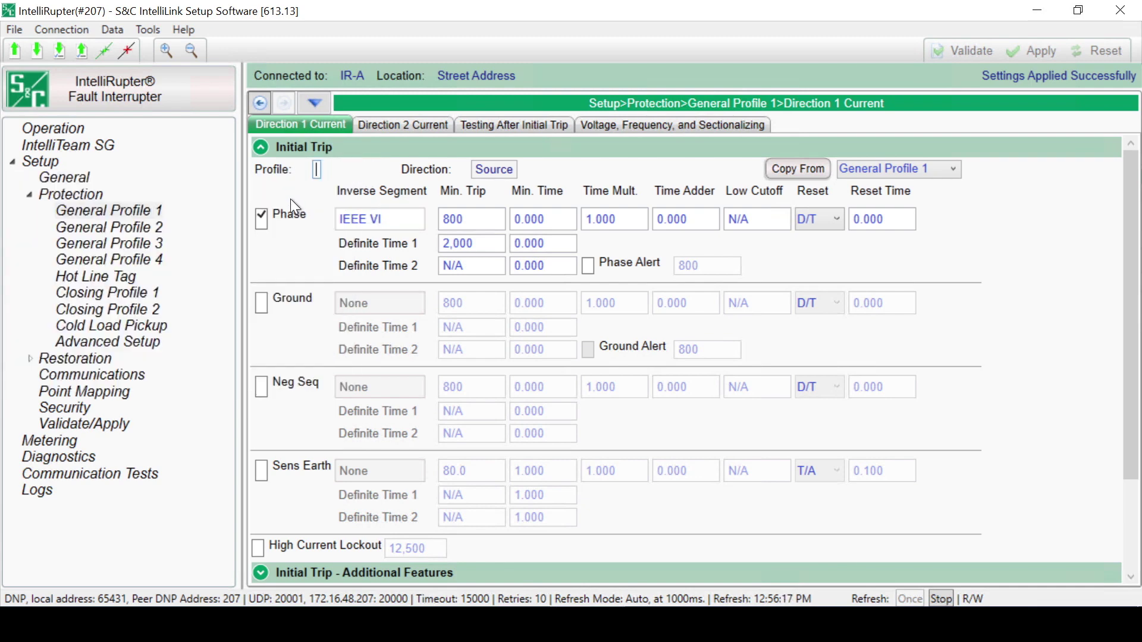
text(Test 1)
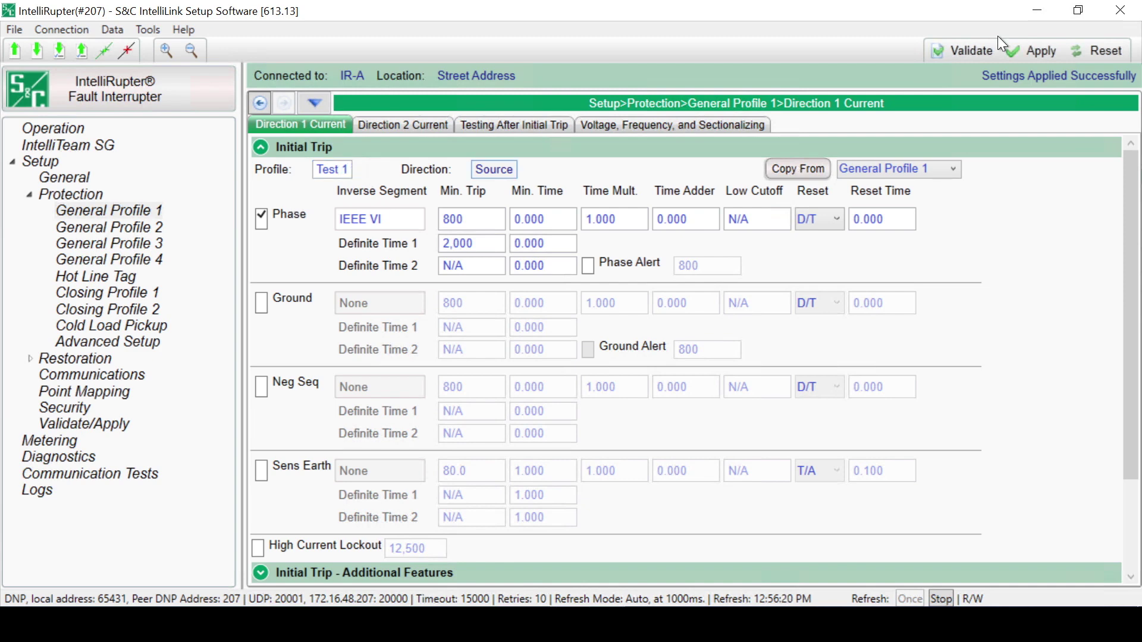
click(1025, 53)
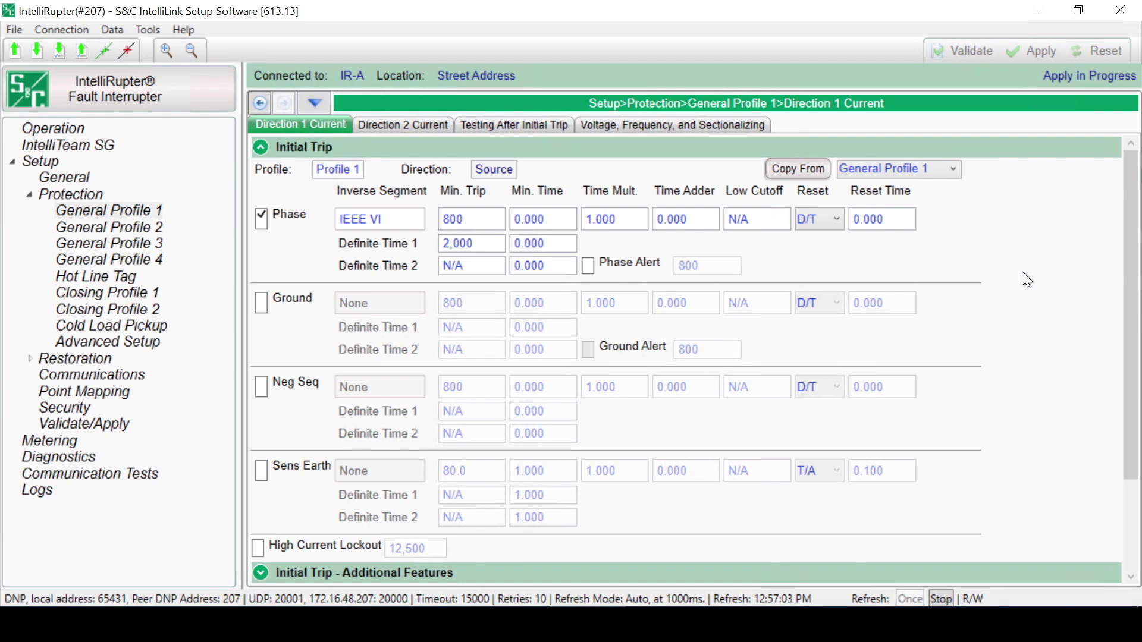
Enable Ground, Neg Seq and Sens Earth initial trip, plus High Current Lockout at 12,500.
click(261, 302)
click(262, 390)
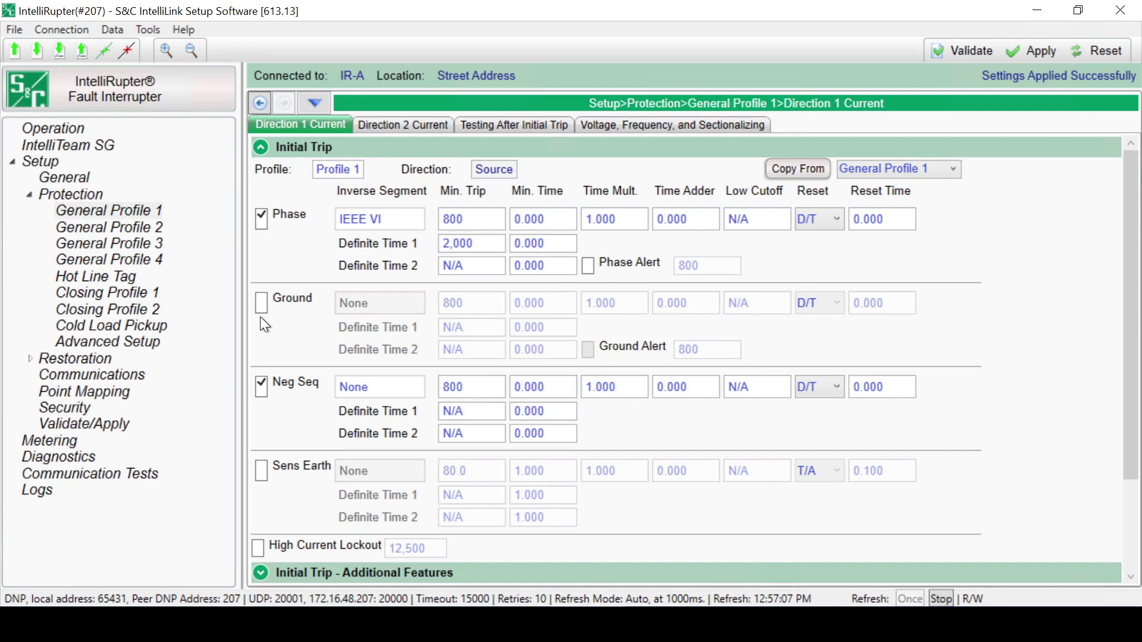
click(260, 303)
click(261, 471)
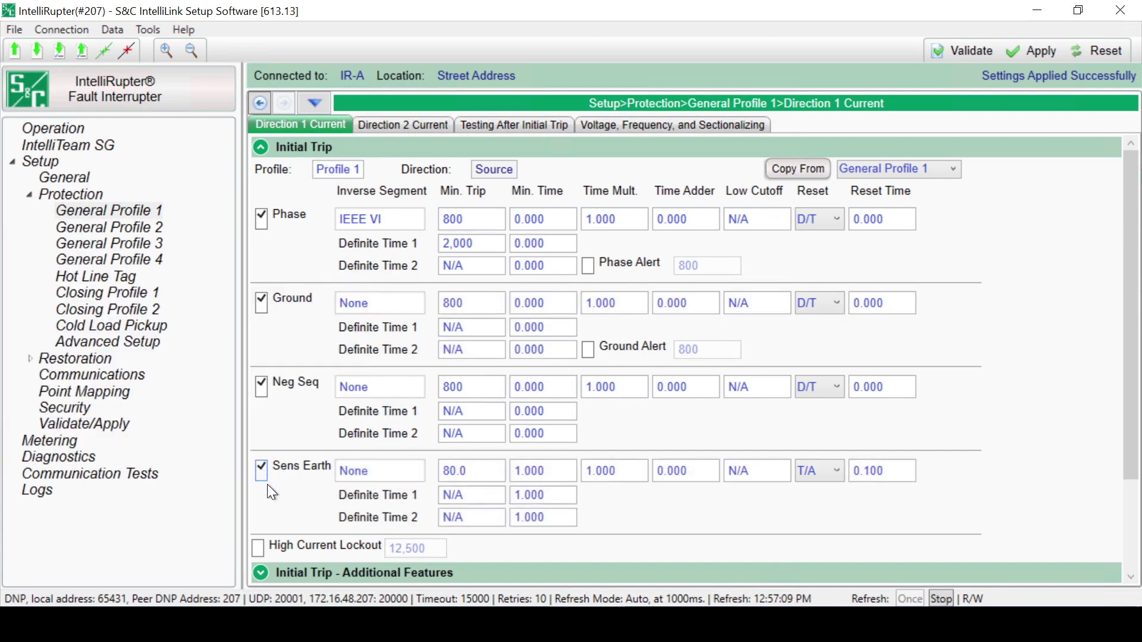
click(258, 549)
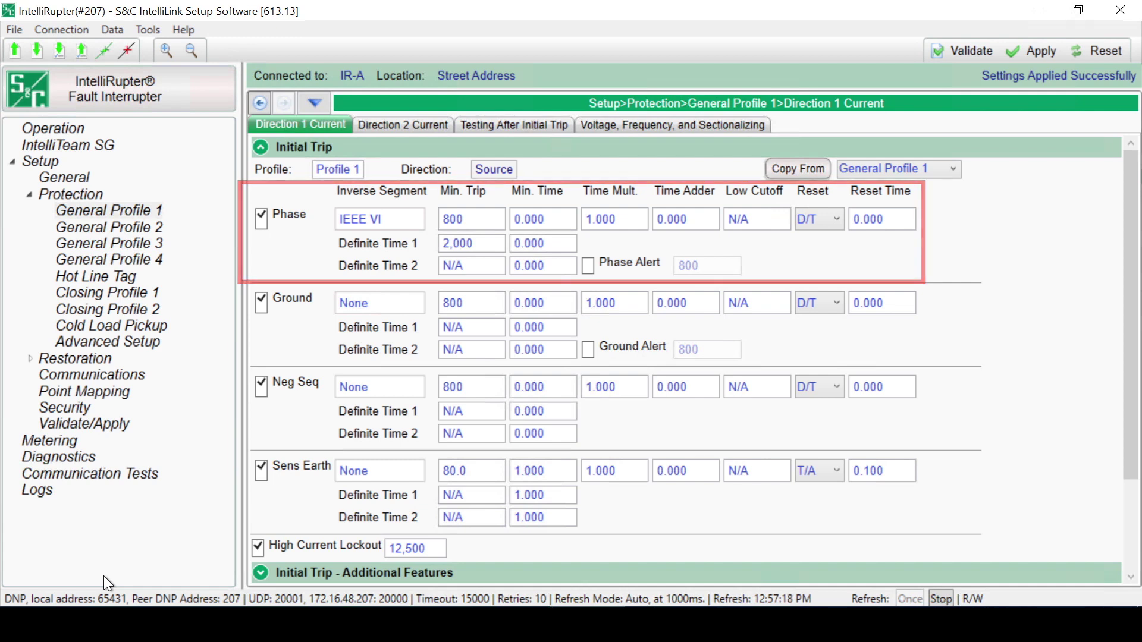
Load 3_IEEE Extremely Inverse.xdat from IEEE Std C37.112 Relays as the Phase inverse curve.
click(402, 215)
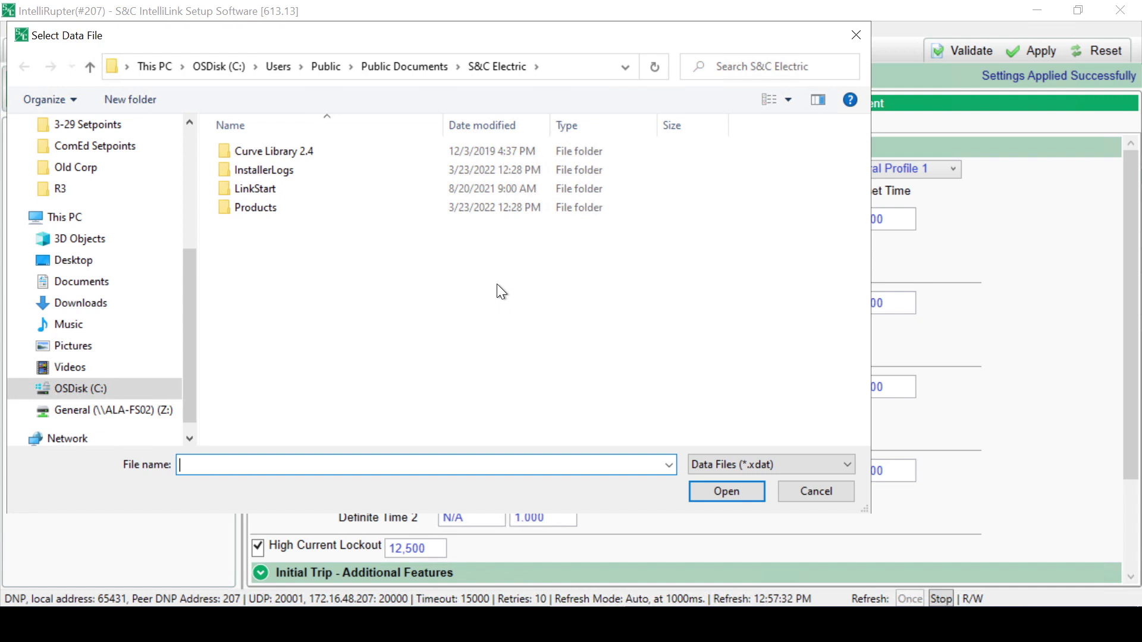
double_click(292, 151)
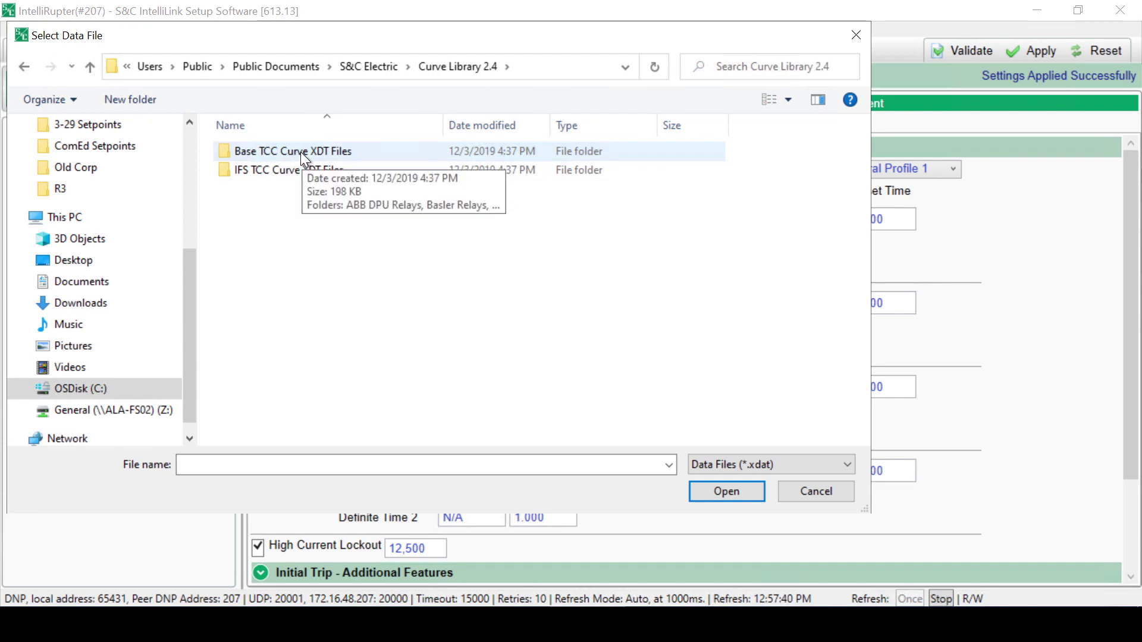
click(297, 153)
double_click(297, 152)
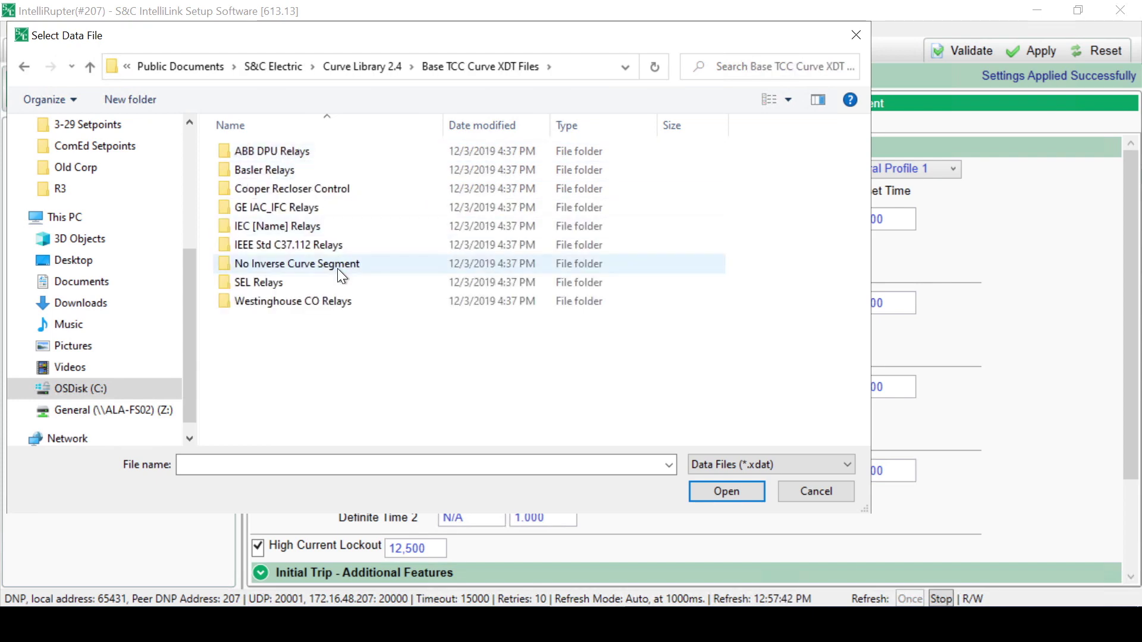
double_click(321, 244)
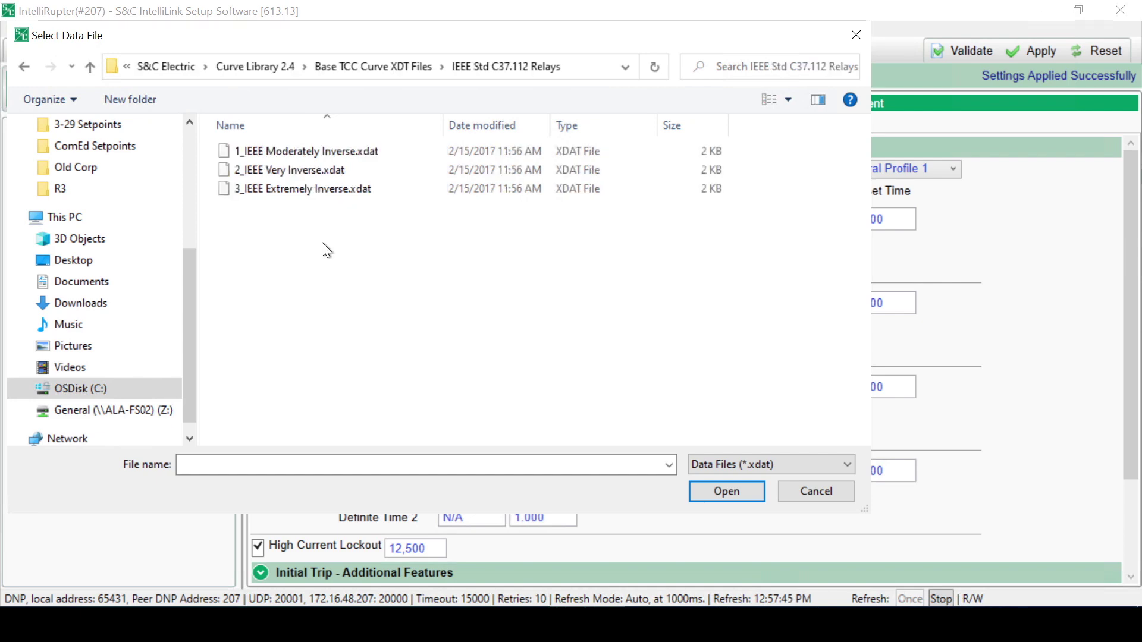
double_click(328, 194)
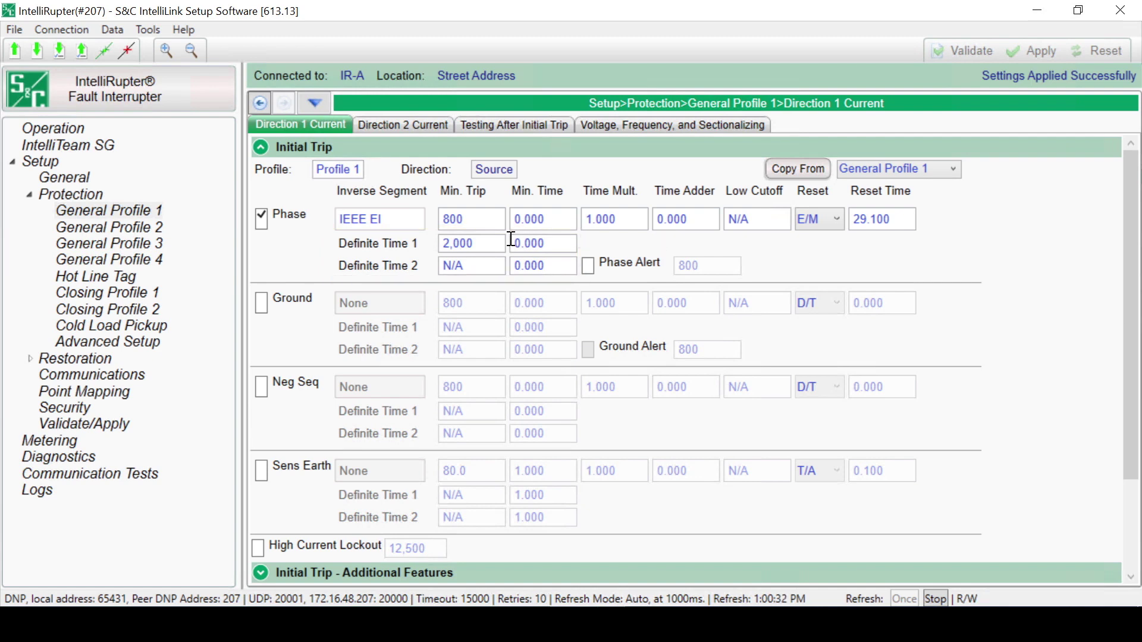
Set Phase Definite Time 1 minimum trip to N/A and enable the Ground initial-trip element.
click(484, 241)
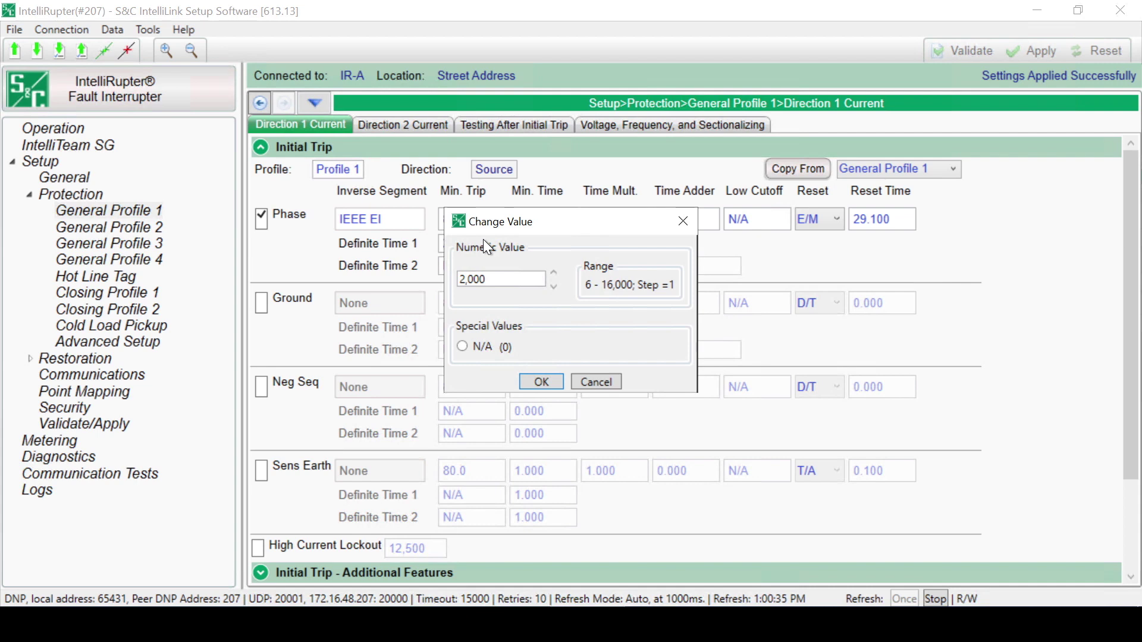
click(461, 348)
click(549, 383)
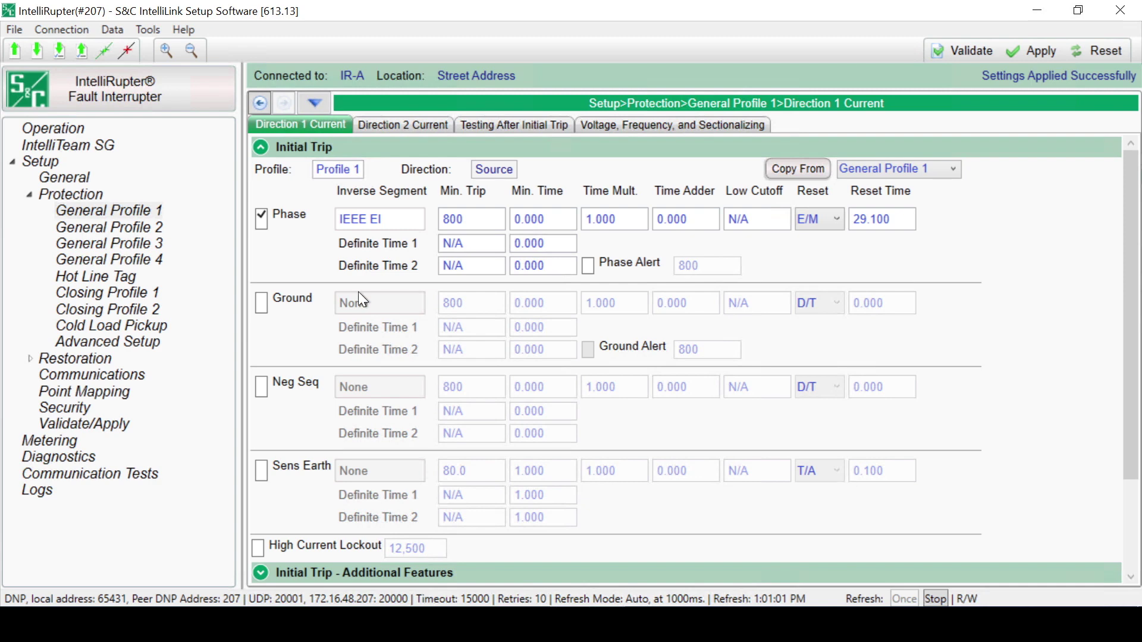
click(259, 302)
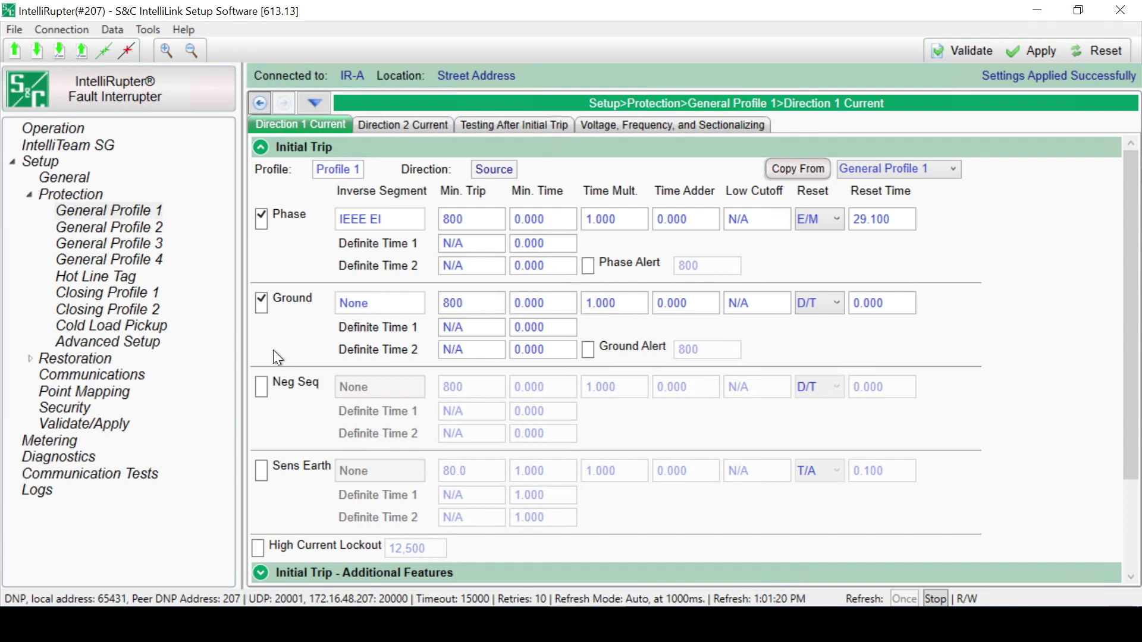
Load None.xdat from the No Inverse Curve Segment folder as the Phase inverse curve.
click(391, 212)
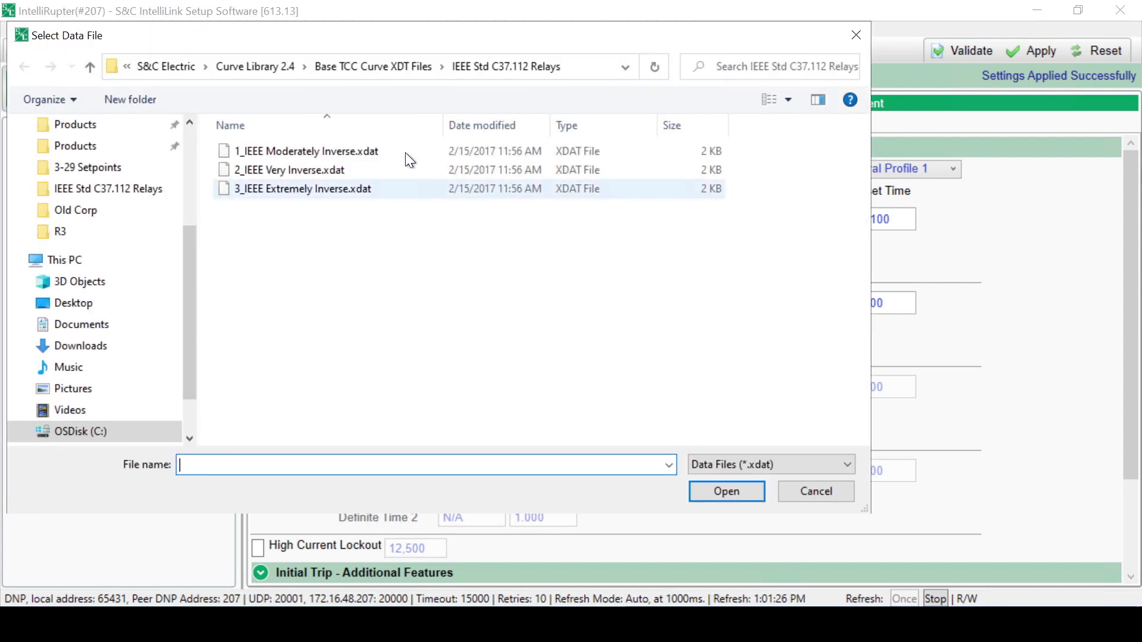
click(279, 70)
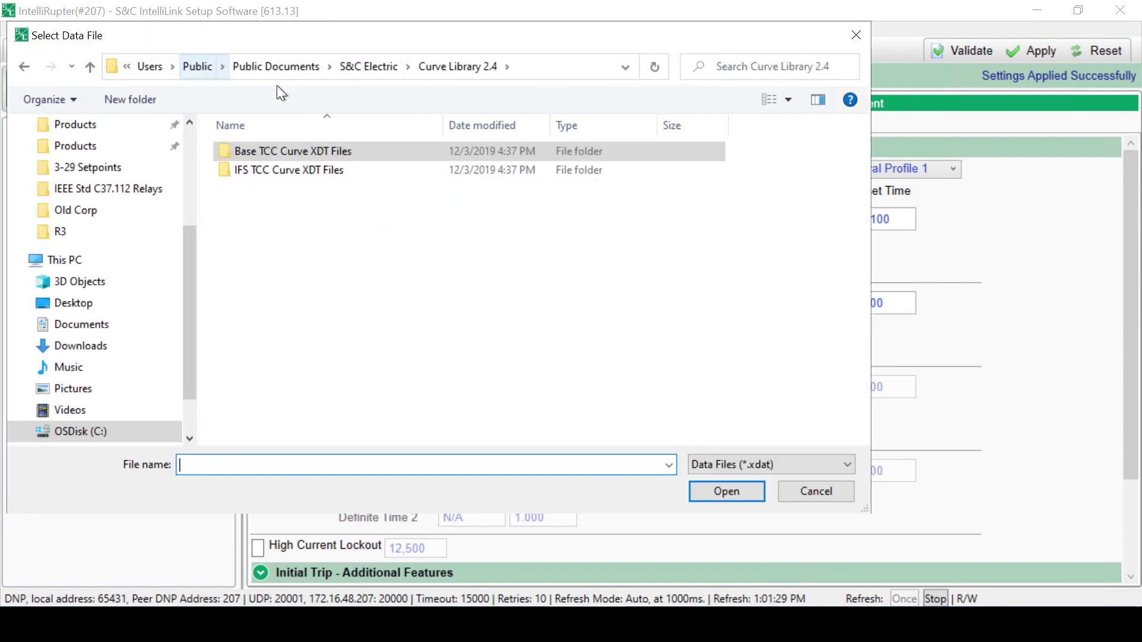
double_click(277, 151)
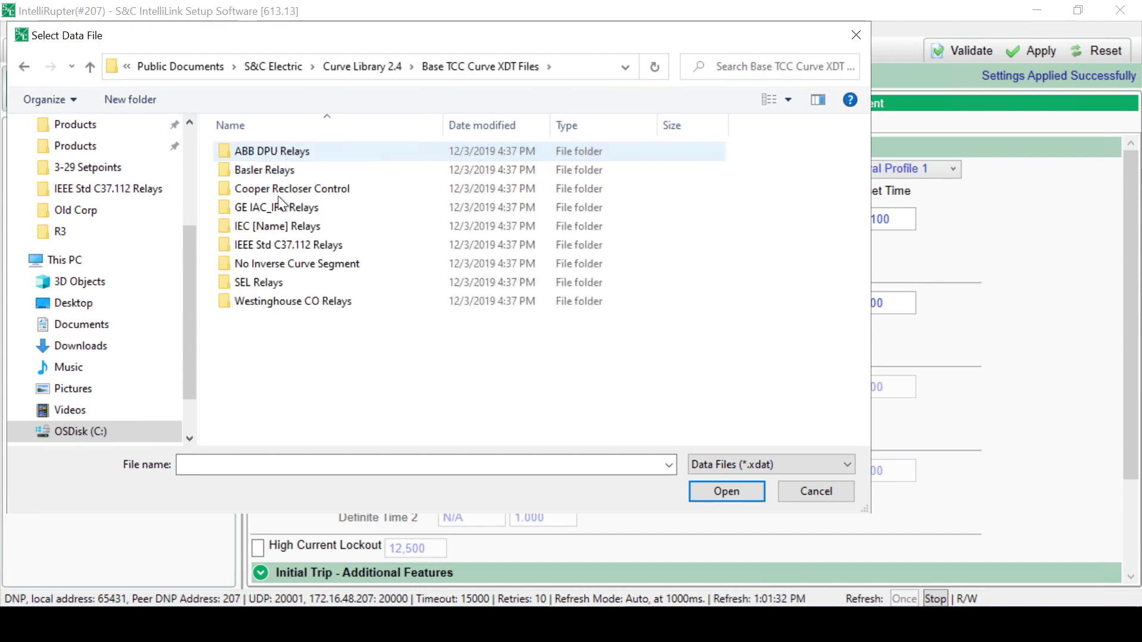
click(288, 264)
double_click(287, 262)
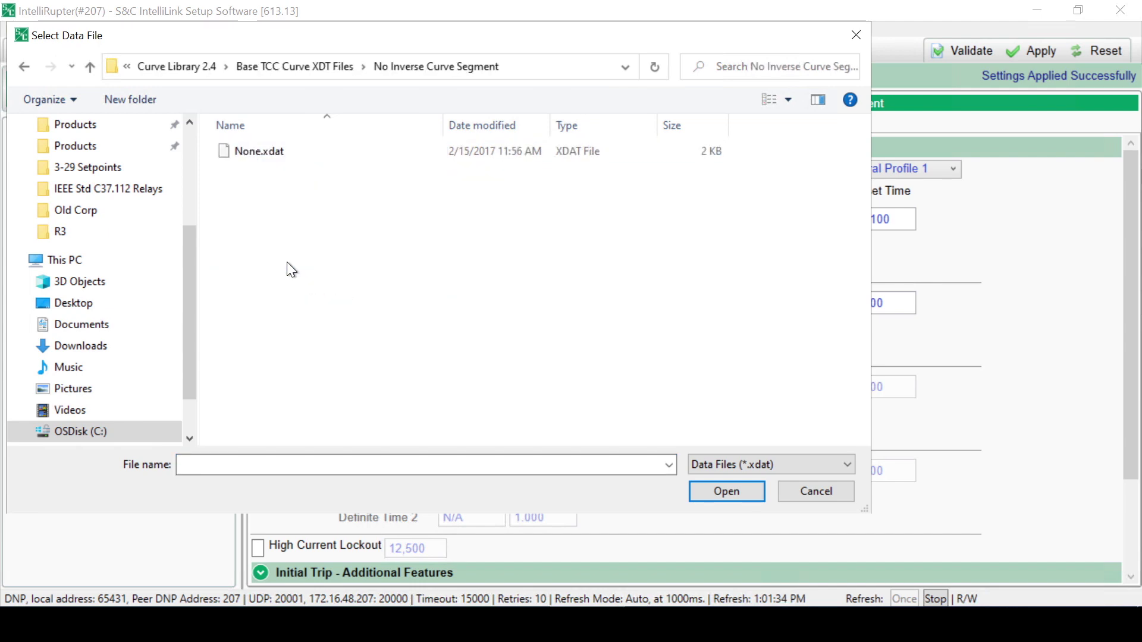
double_click(251, 151)
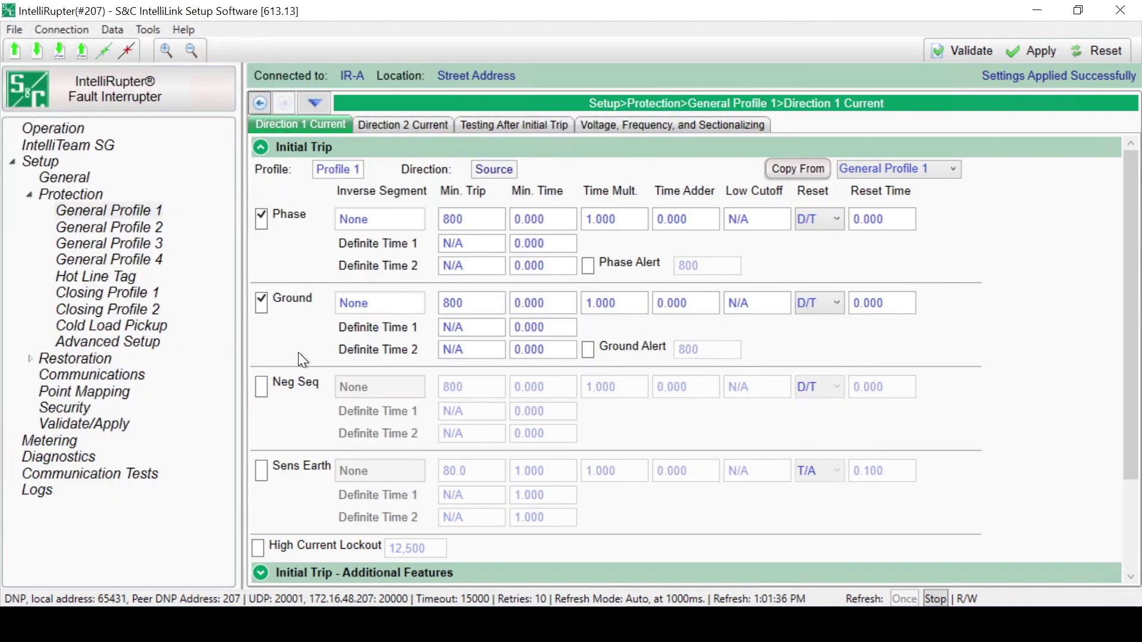
Copy Direction 1 settings into Direction 2 Current, then return to Direction 1 Current.
click(407, 125)
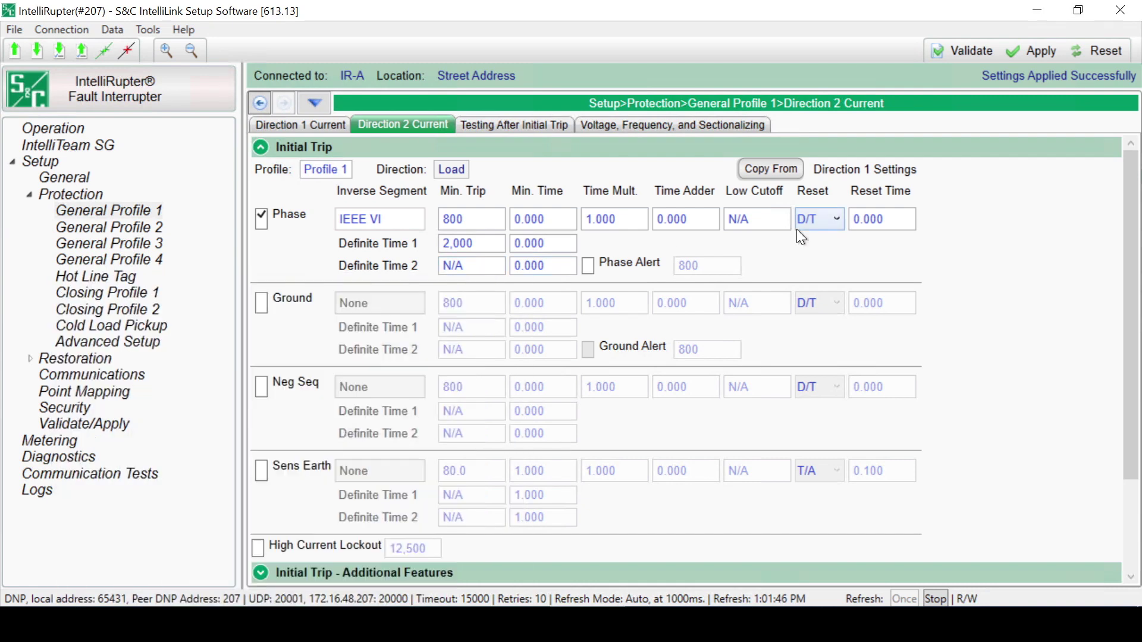
click(765, 164)
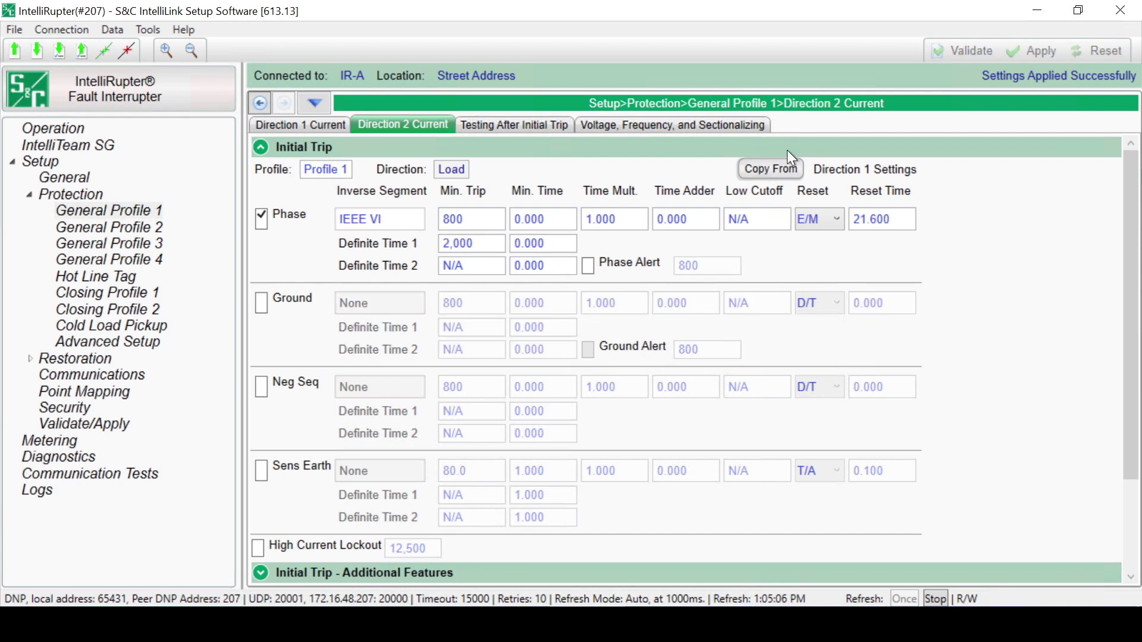
click(280, 121)
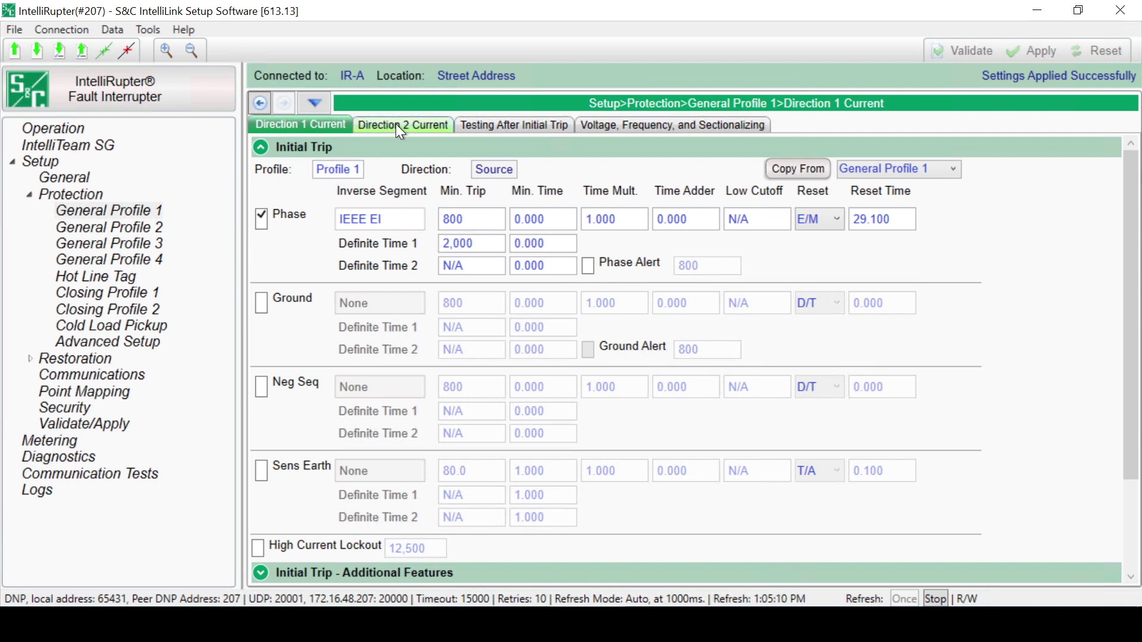
Trim the after-initial-trip test sequence to three tests and set Initial Trip to 1-Phase.
click(498, 122)
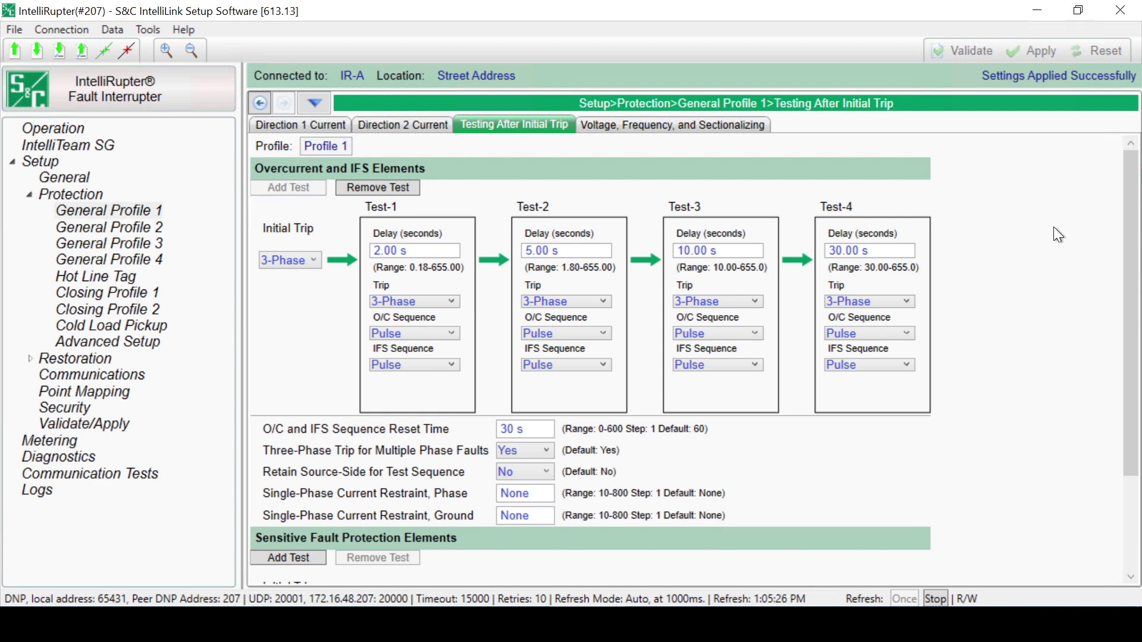
click(409, 189)
click(409, 189)
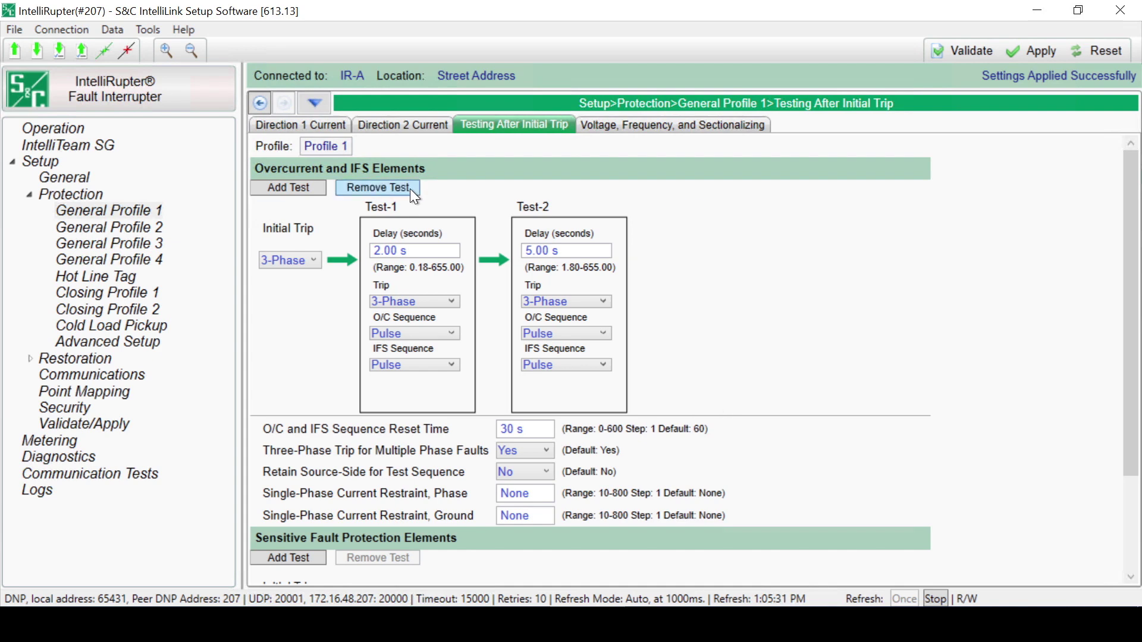
click(310, 189)
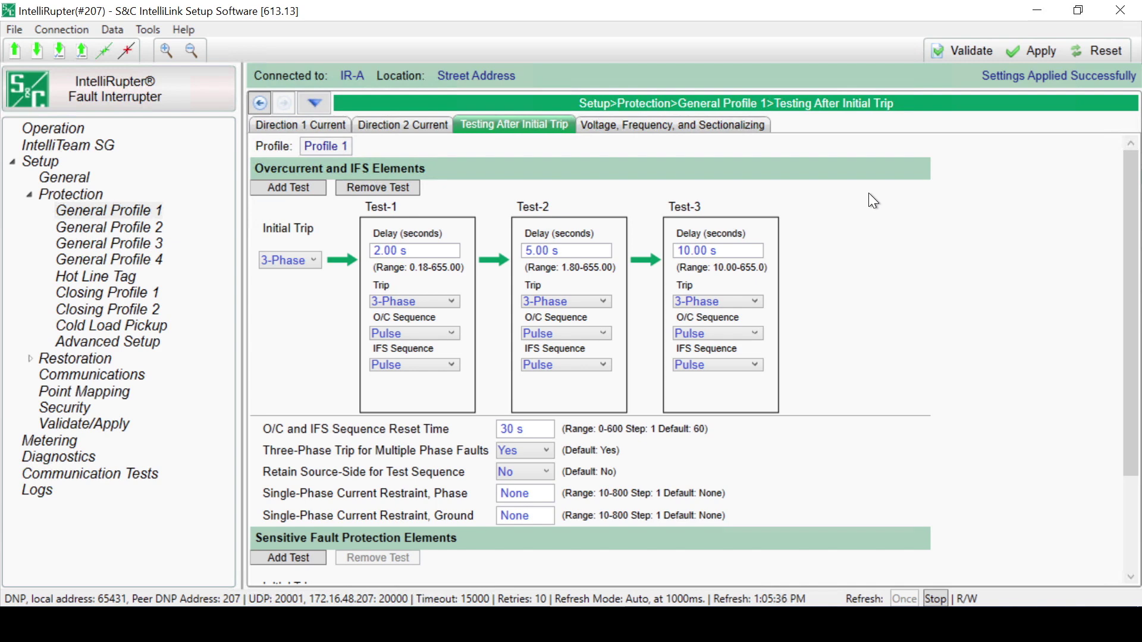
click(294, 260)
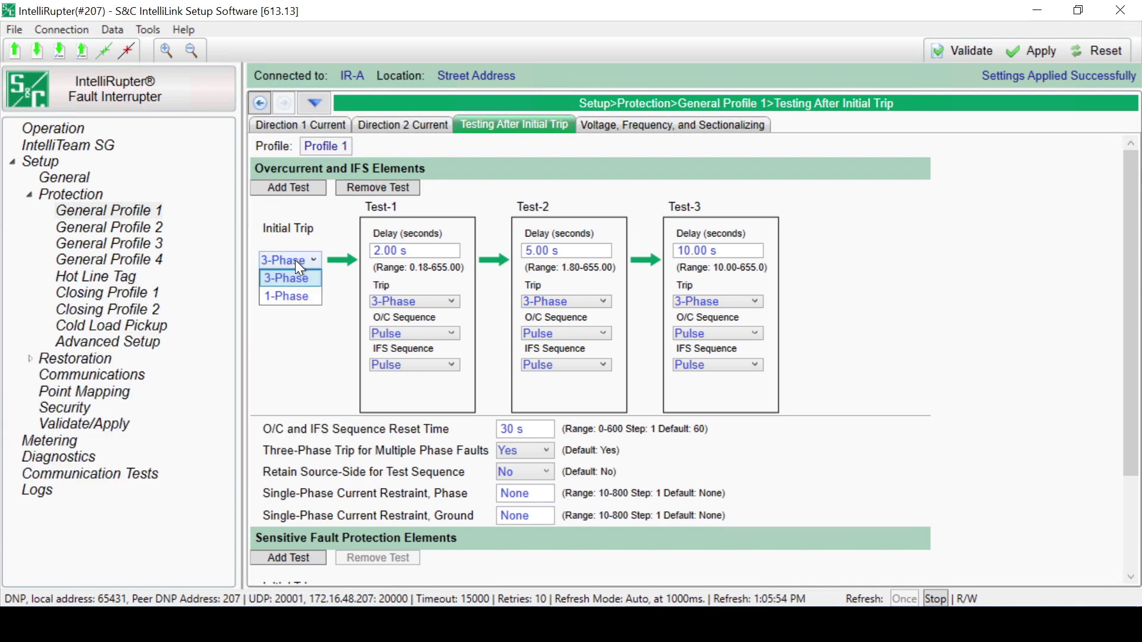
click(301, 296)
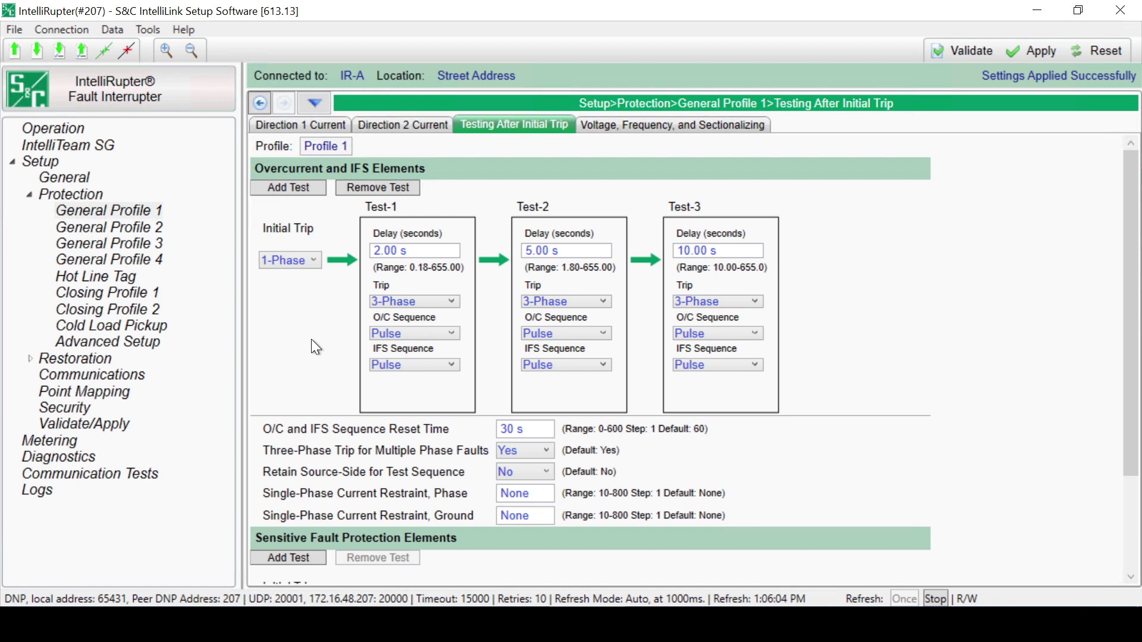
Change the Test-1 delay from 2.00 s to 0.18 s.
click(429, 245)
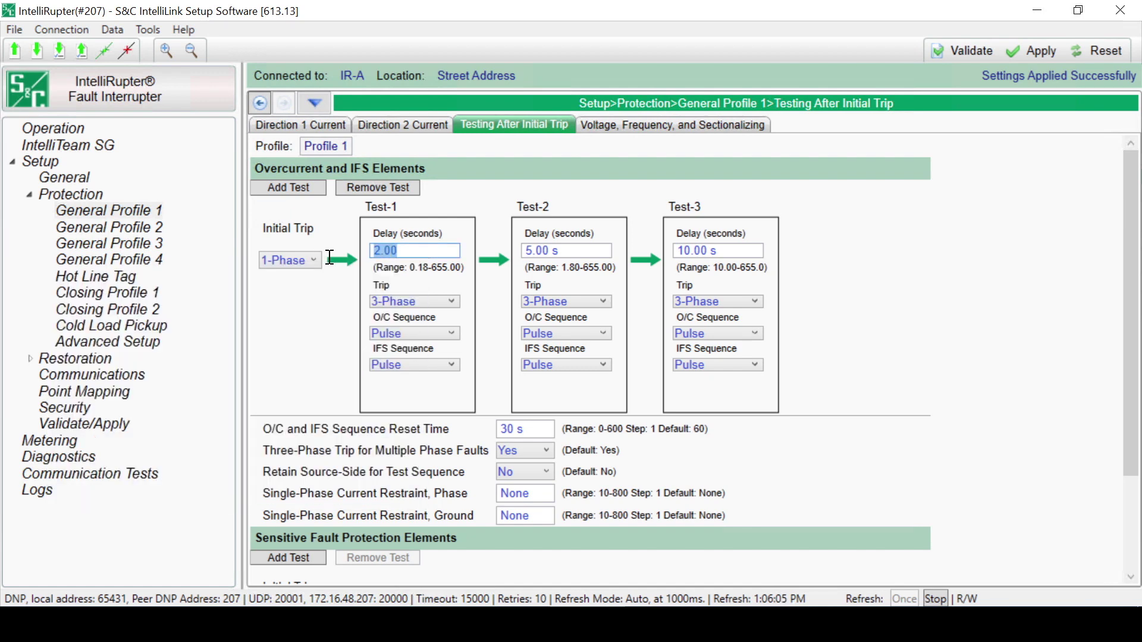
text(0.18)
key(Tab)
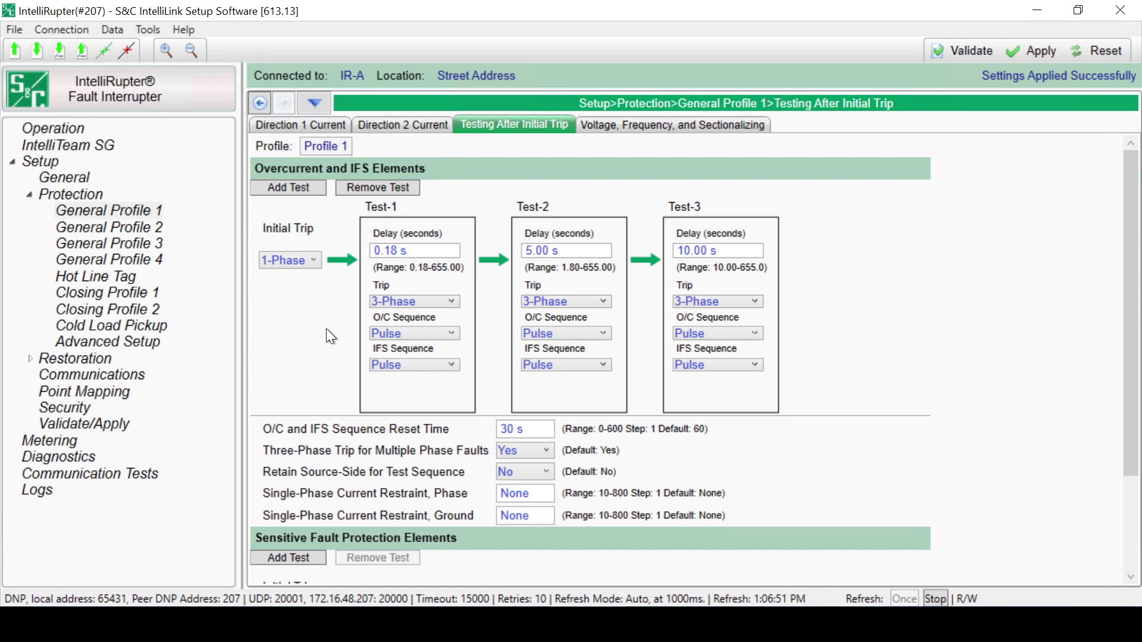
click(443, 333)
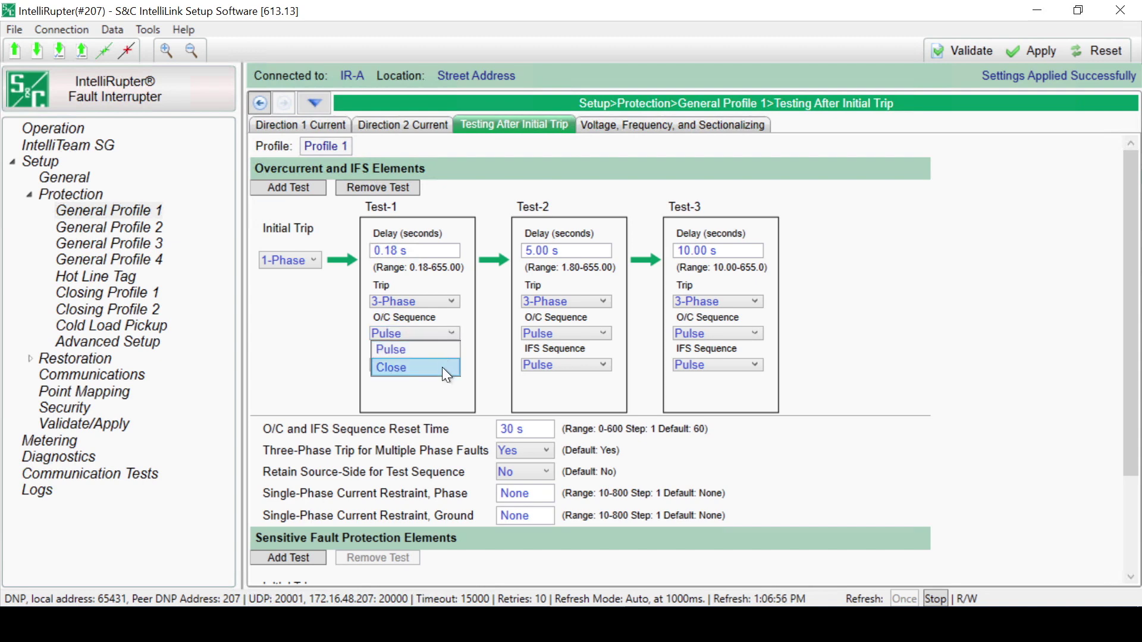
click(441, 367)
click(456, 331)
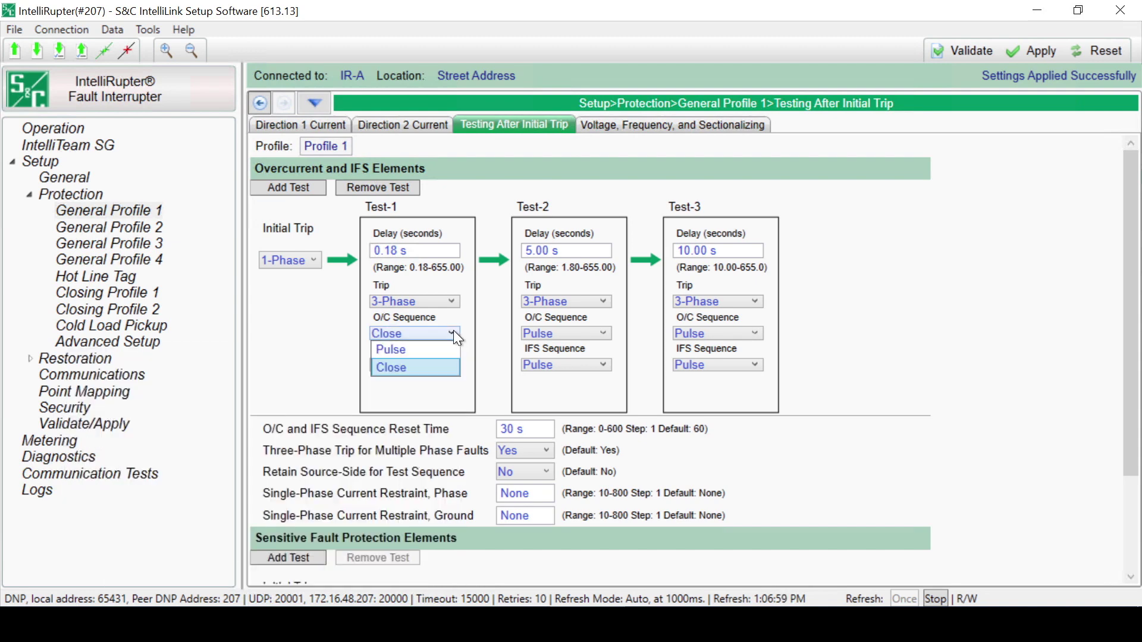
click(441, 345)
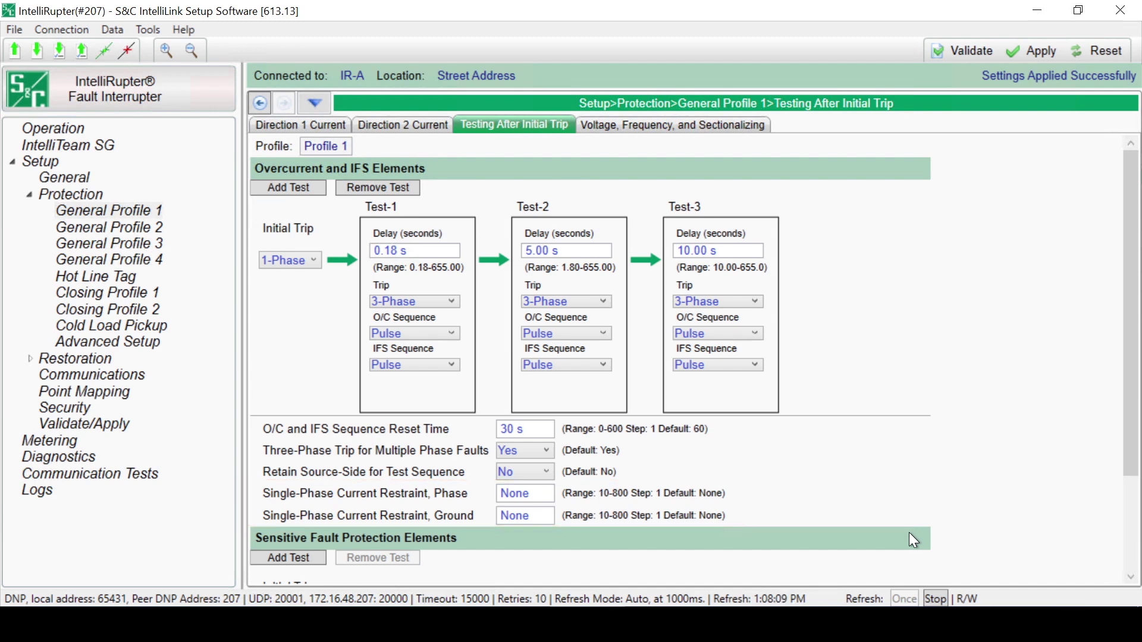
Change Single-Phase Current Restraint, Phase from None to 10.
click(537, 491)
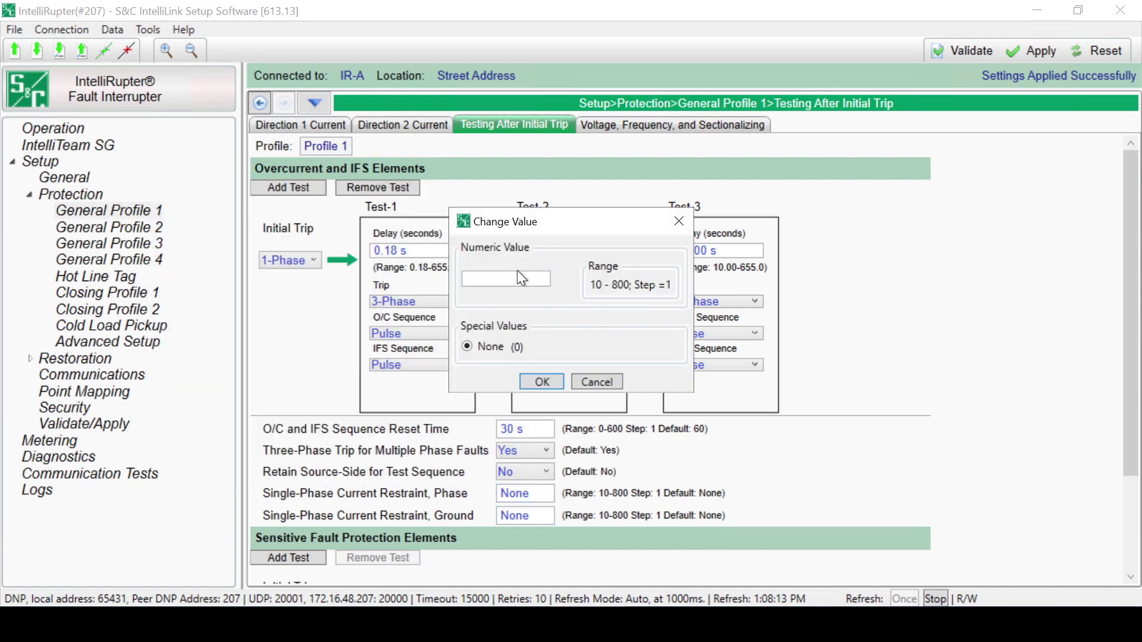
click(521, 277)
text(10)
click(549, 383)
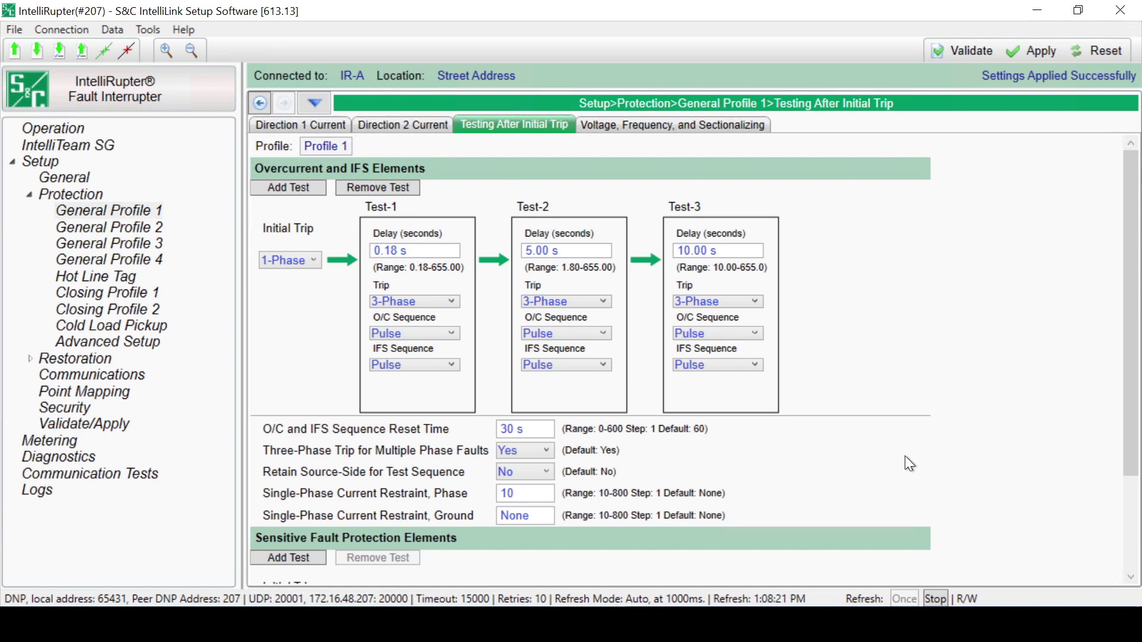
scroll(904, 456, down, 4)
scroll(904, 456, up, 1)
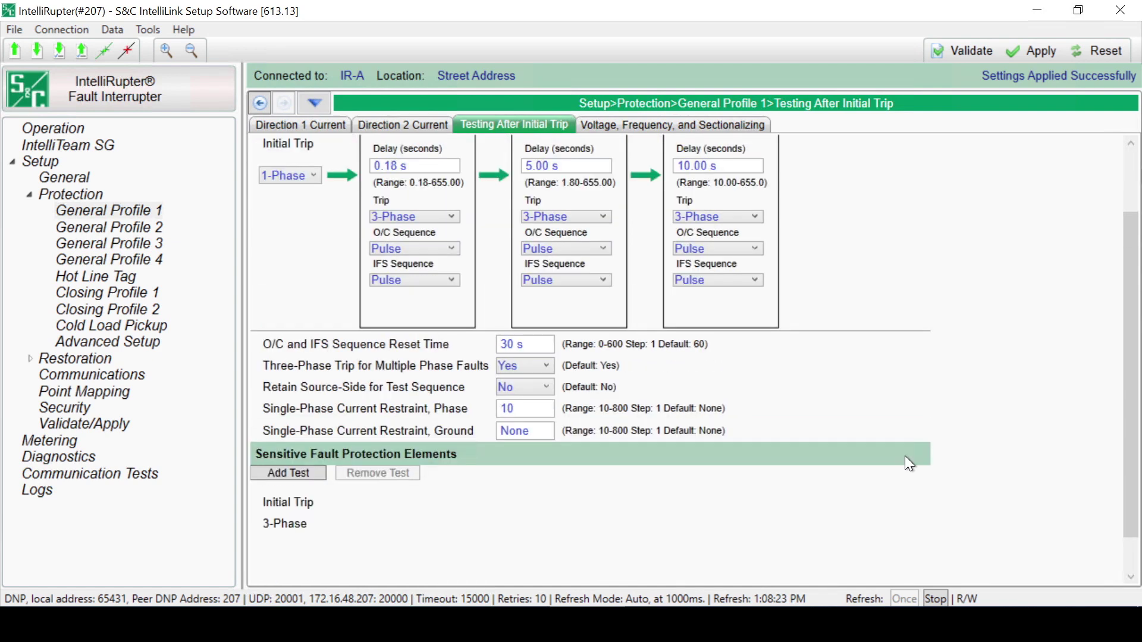
Add two sensitive fault tests, Test-1 and Test-2, under Sensitive Fault Protection Elements.
scroll(905, 457, down, 1)
click(299, 427)
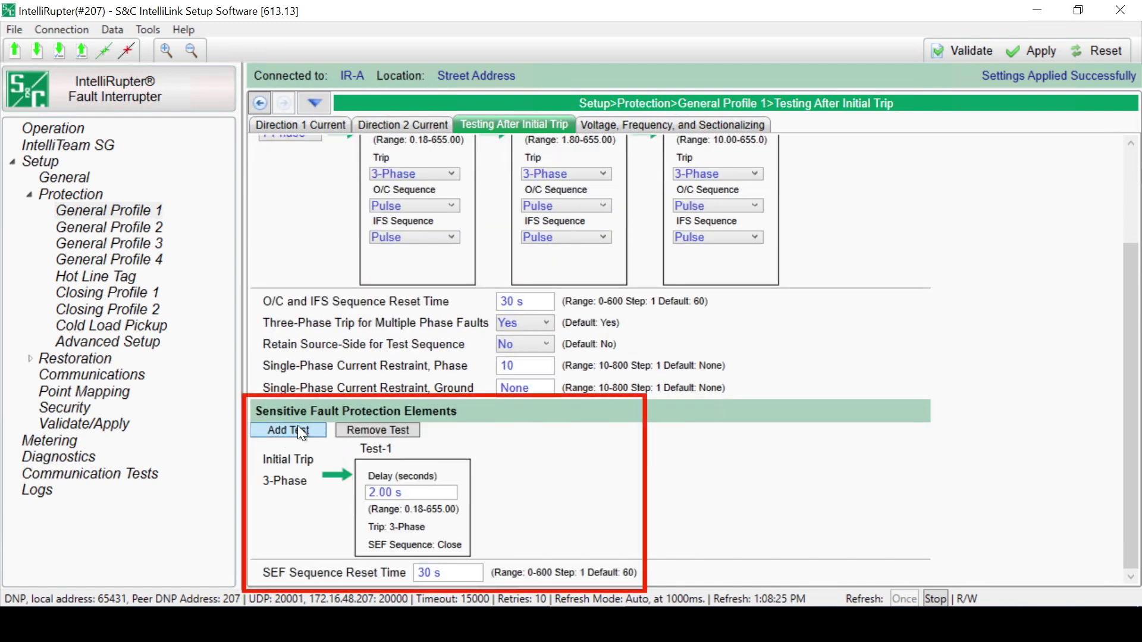
click(298, 427)
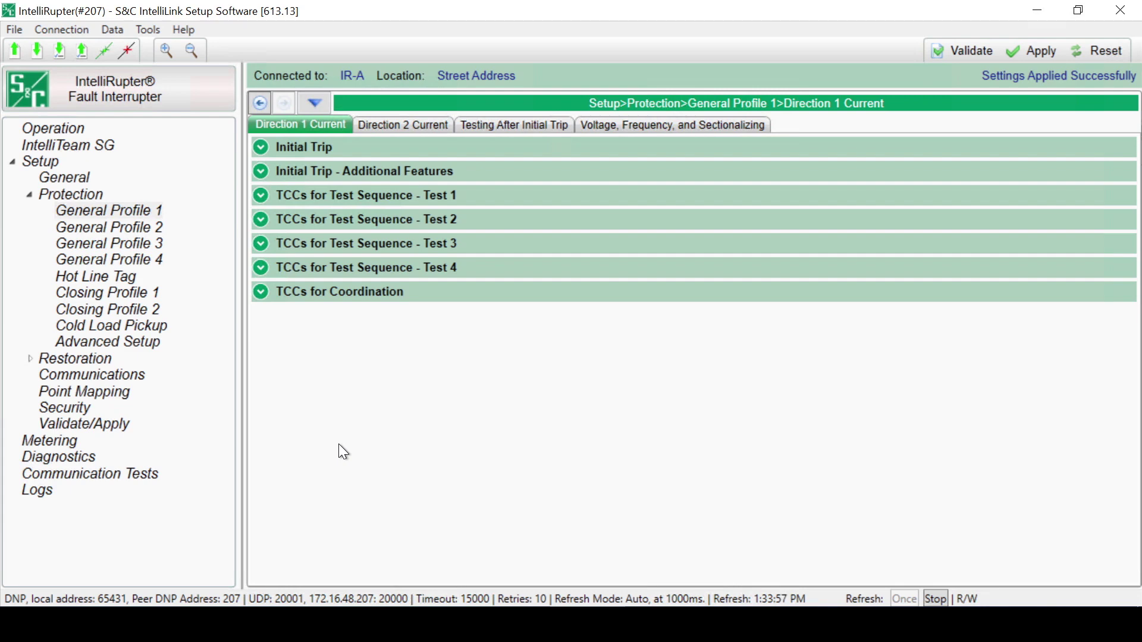
Set the Direction 1 Coordination Mode under TCCs for Coordination to Sequence.
click(260, 297)
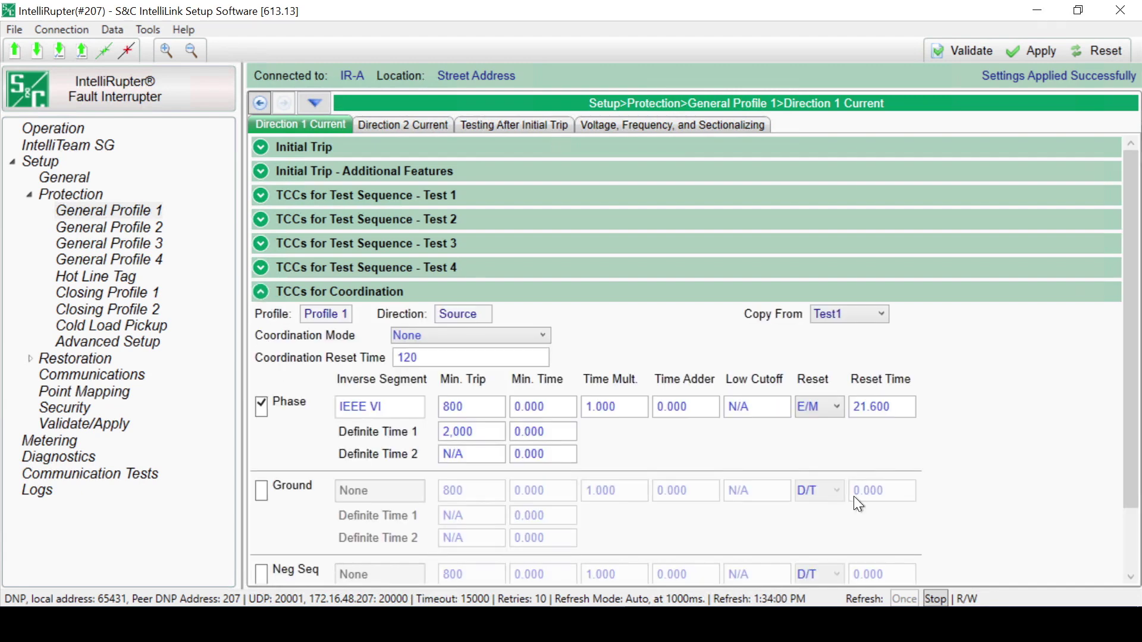
scroll(854, 496, down, 2)
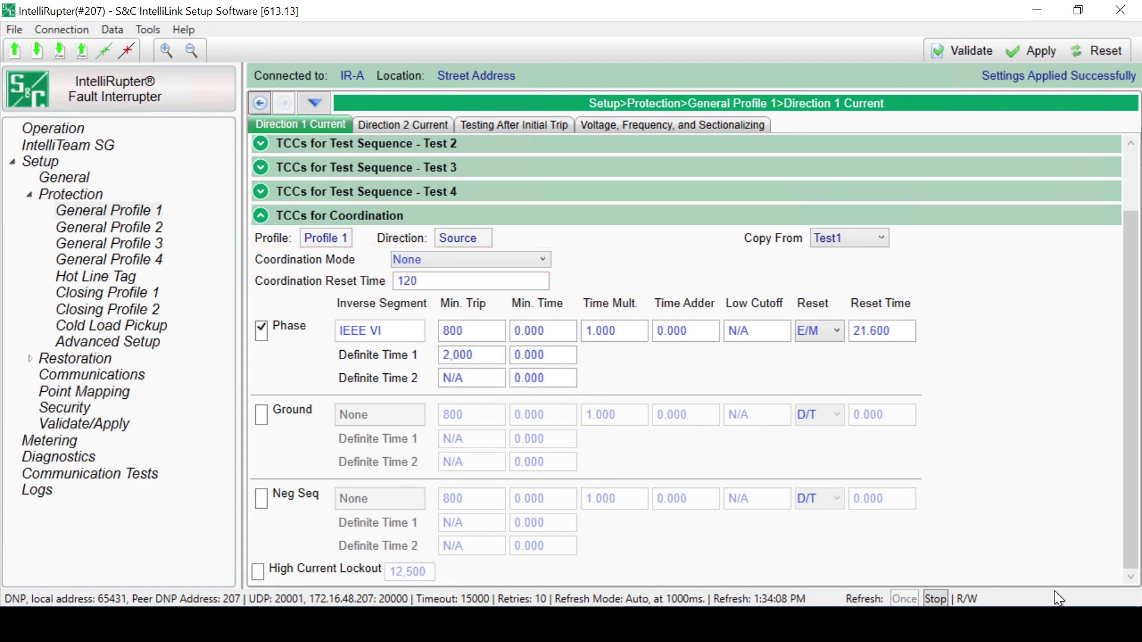
click(531, 259)
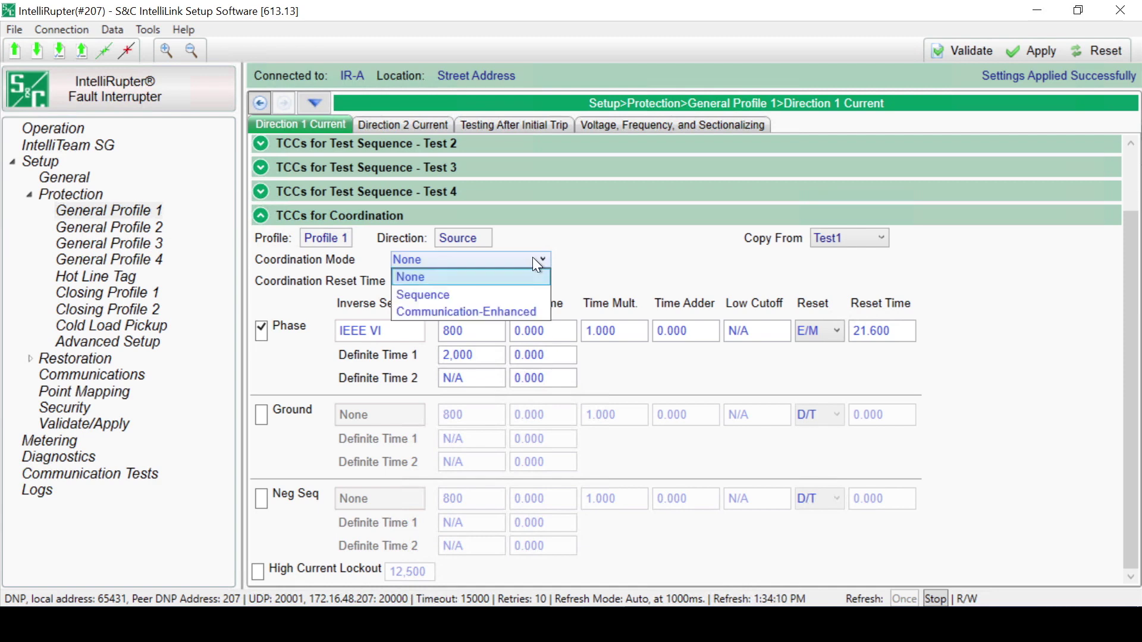
click(502, 291)
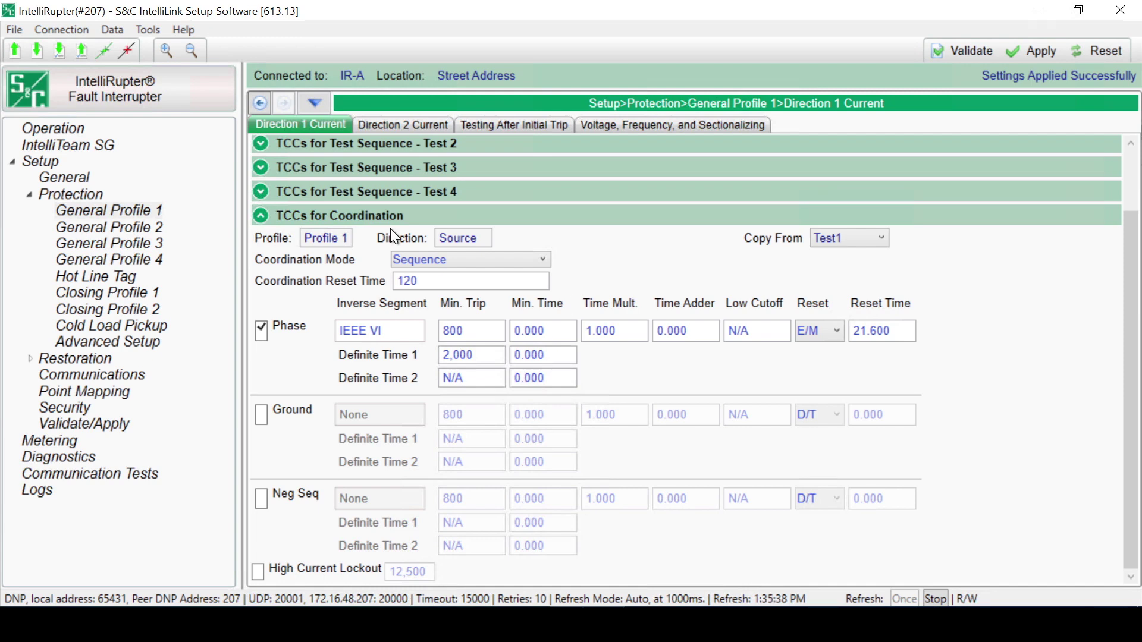
click(262, 216)
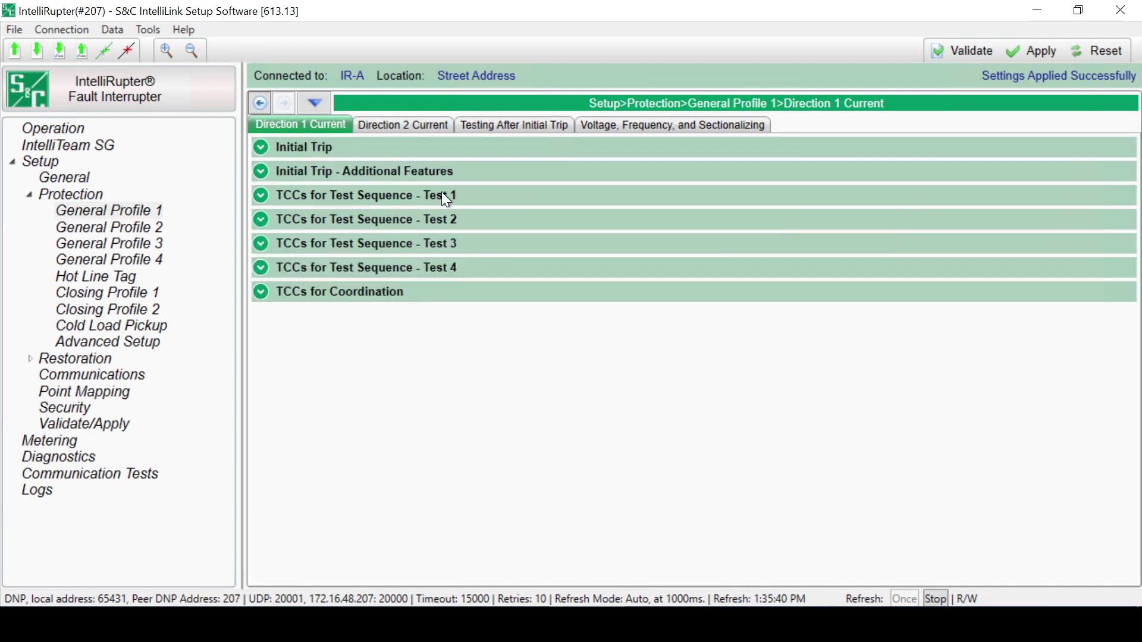
click(661, 121)
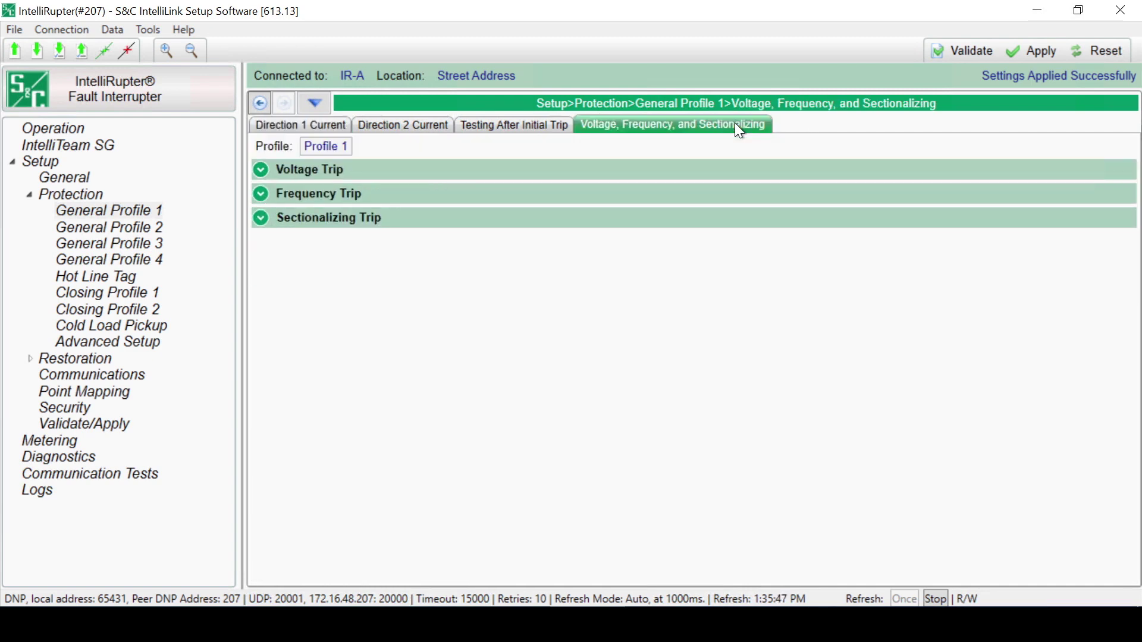
Turn on Open-Source Sectionalizing under Voltage Trip, showing its 20 %, 10 A and 30.00 s settings.
click(262, 170)
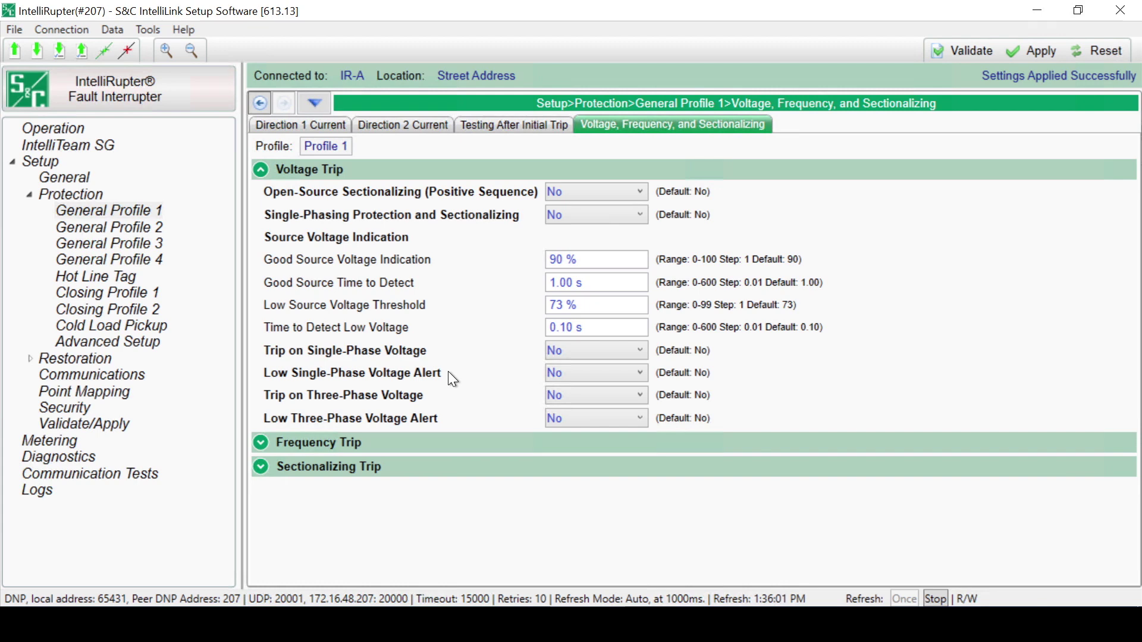
click(628, 193)
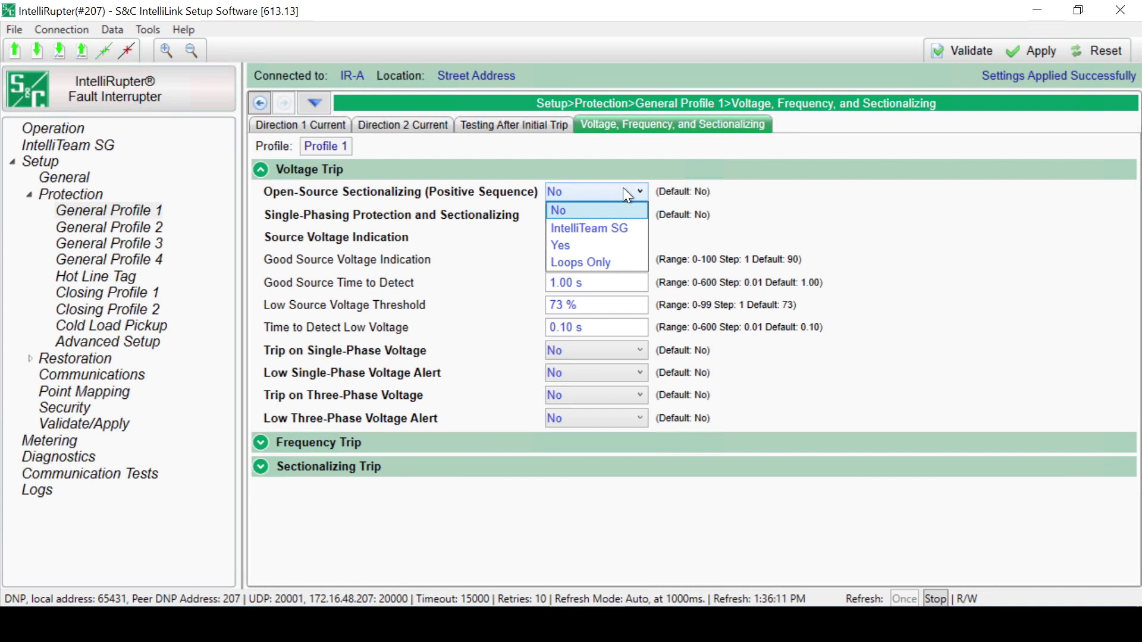
click(613, 243)
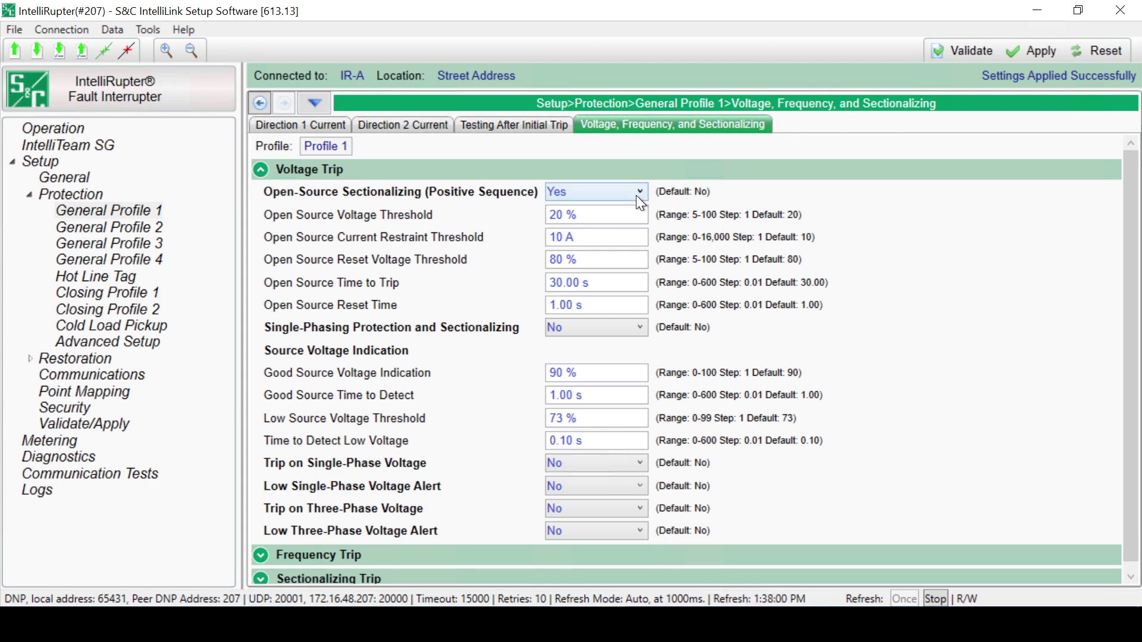
click(625, 188)
click(591, 208)
Set Open-Source Sectionalizing to No, and switch Single-Phasing Protection to Yes then back to No.
click(606, 216)
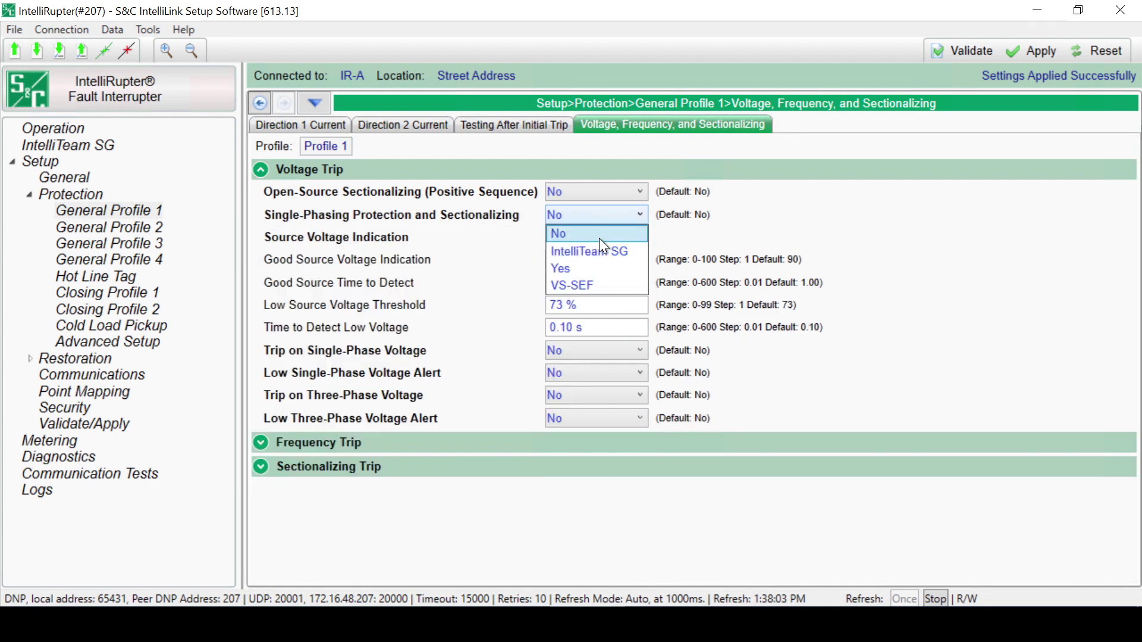
click(588, 268)
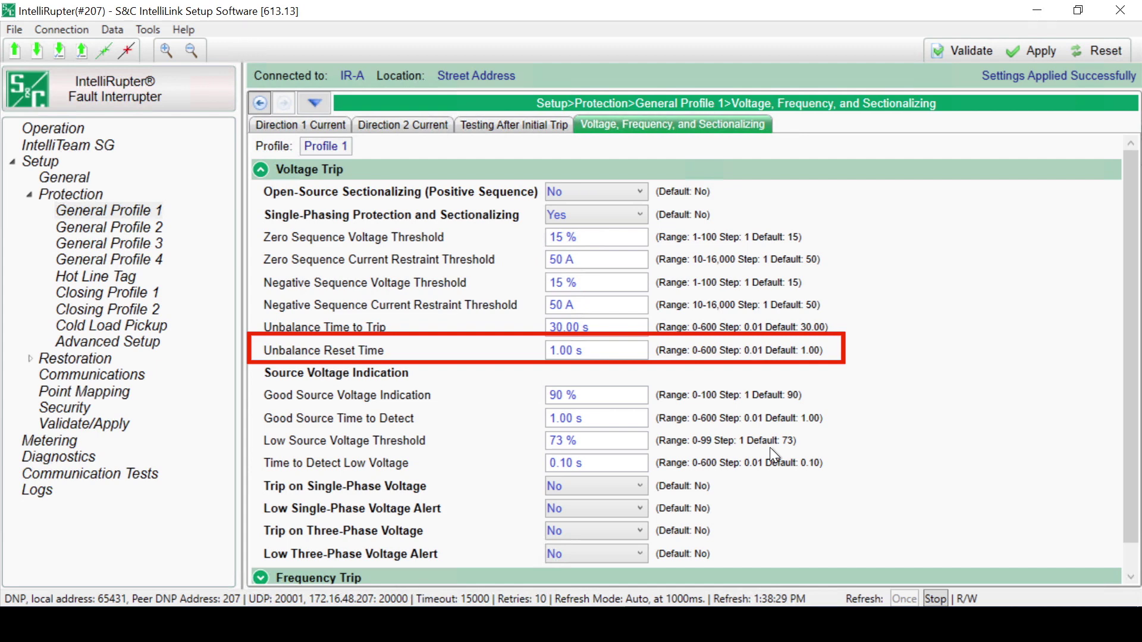
click(623, 212)
click(599, 234)
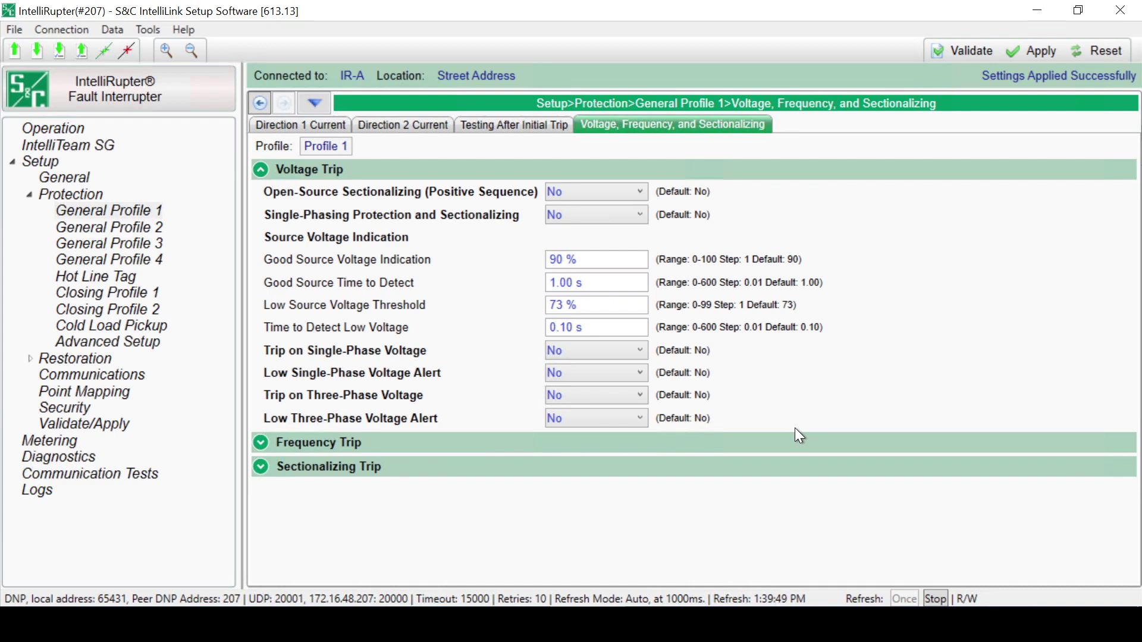
click(638, 348)
click(603, 398)
scroll(800, 550, down, 1)
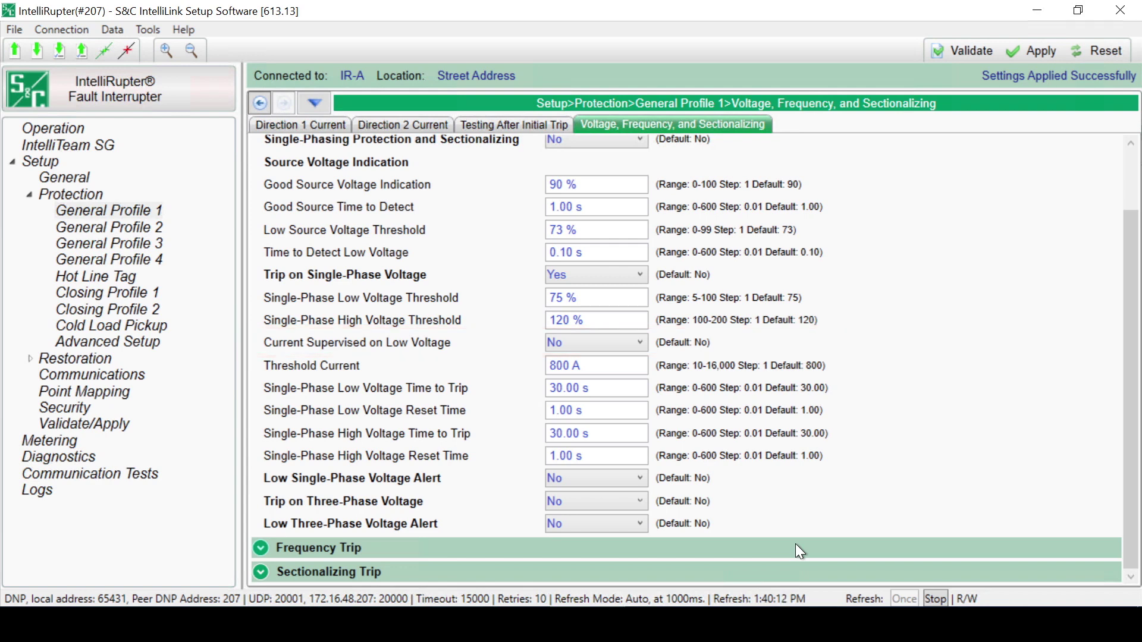
click(633, 342)
click(612, 361)
click(625, 276)
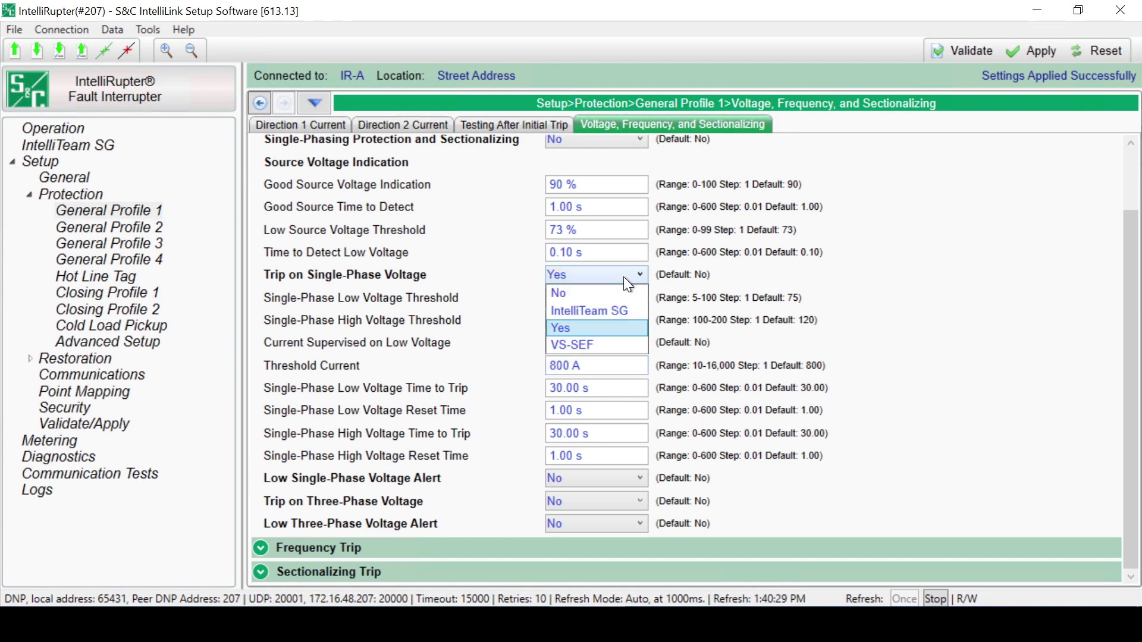
click(589, 291)
click(625, 370)
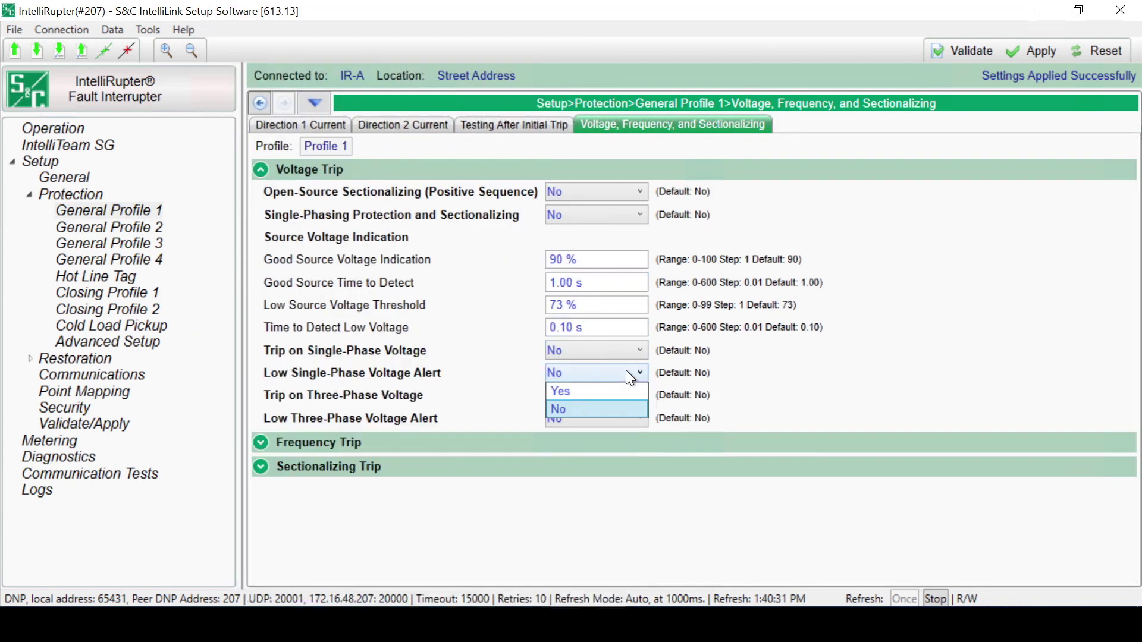
click(598, 391)
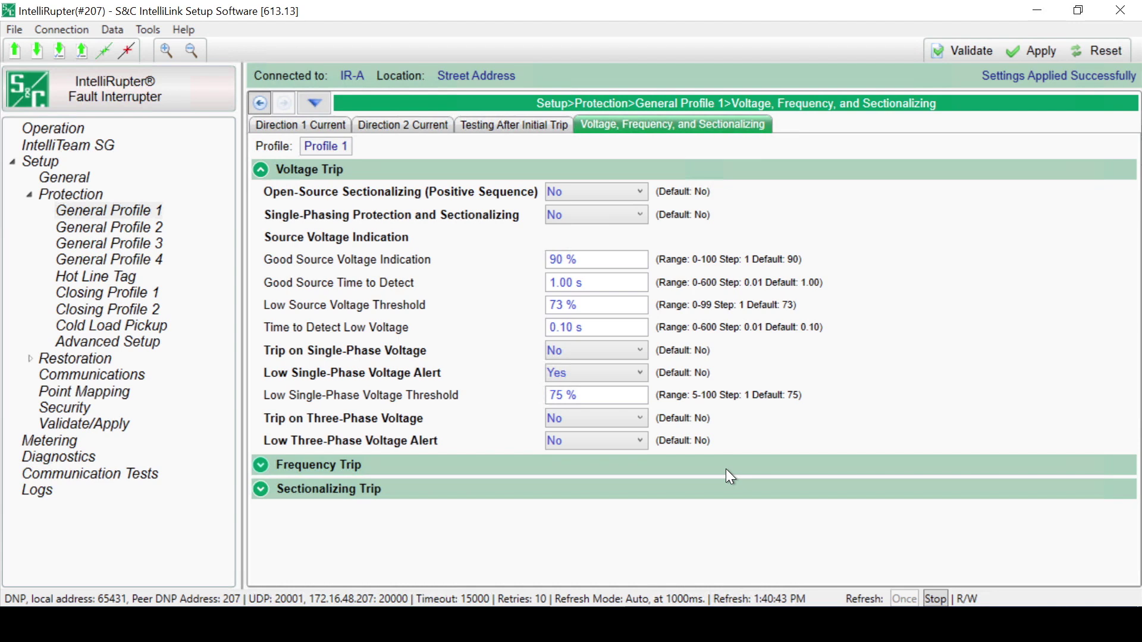
click(637, 376)
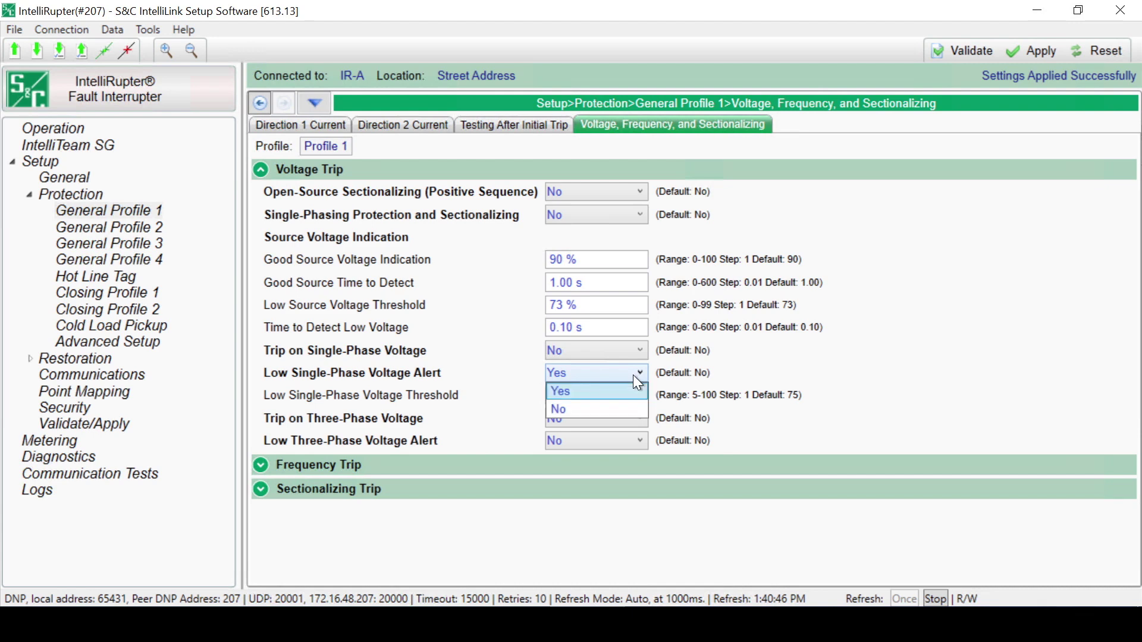
click(590, 409)
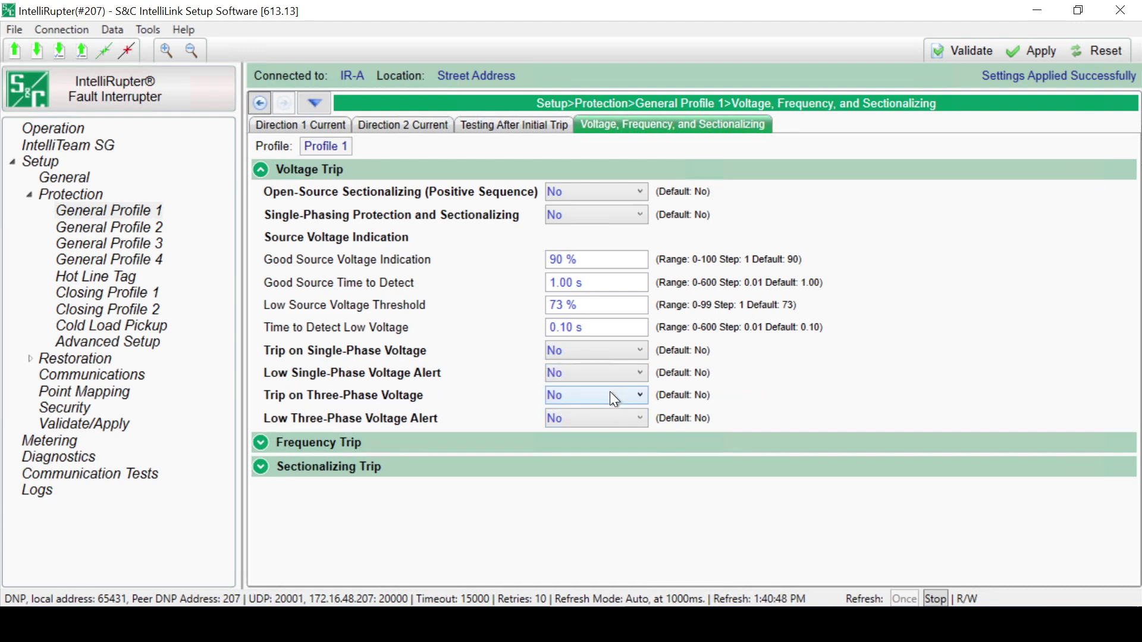
click(609, 394)
click(577, 451)
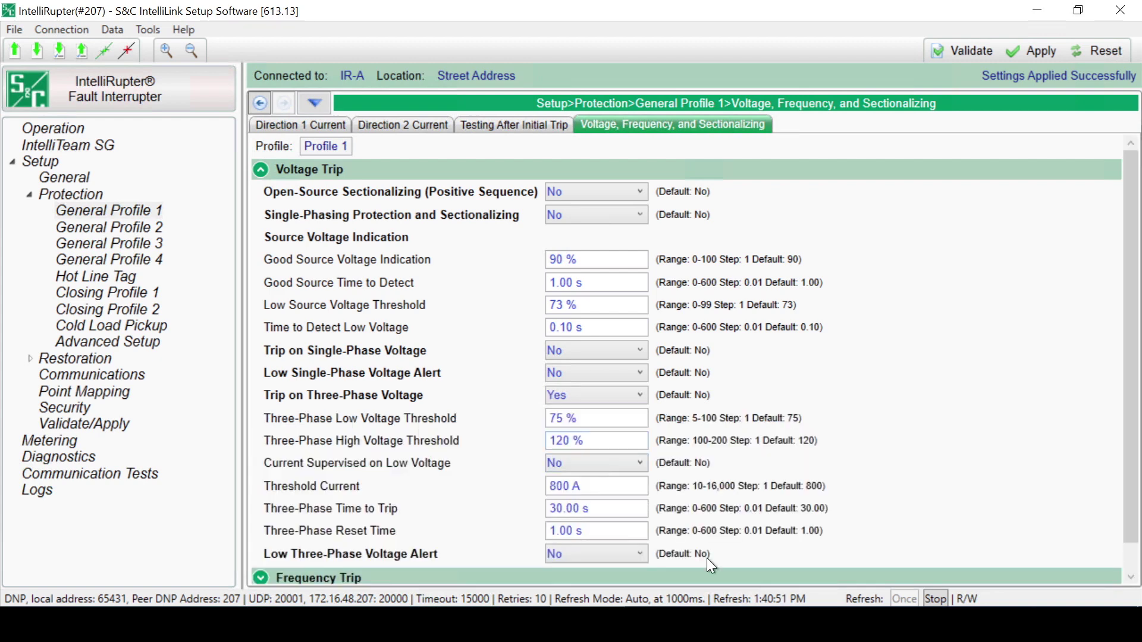
scroll(706, 558, down, 1)
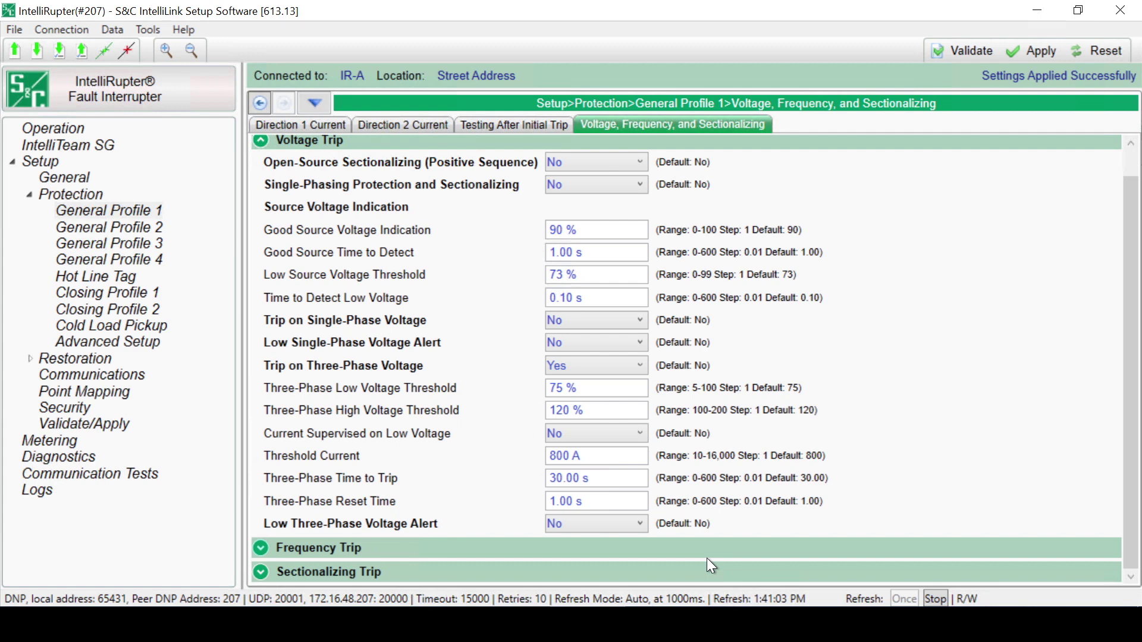
click(630, 432)
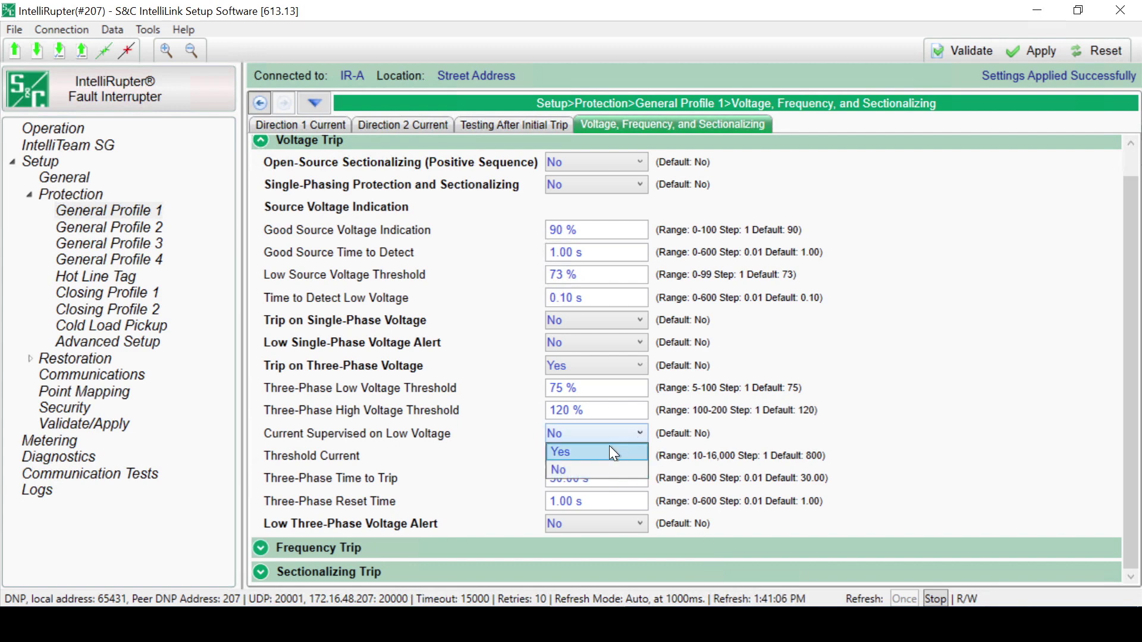
click(605, 448)
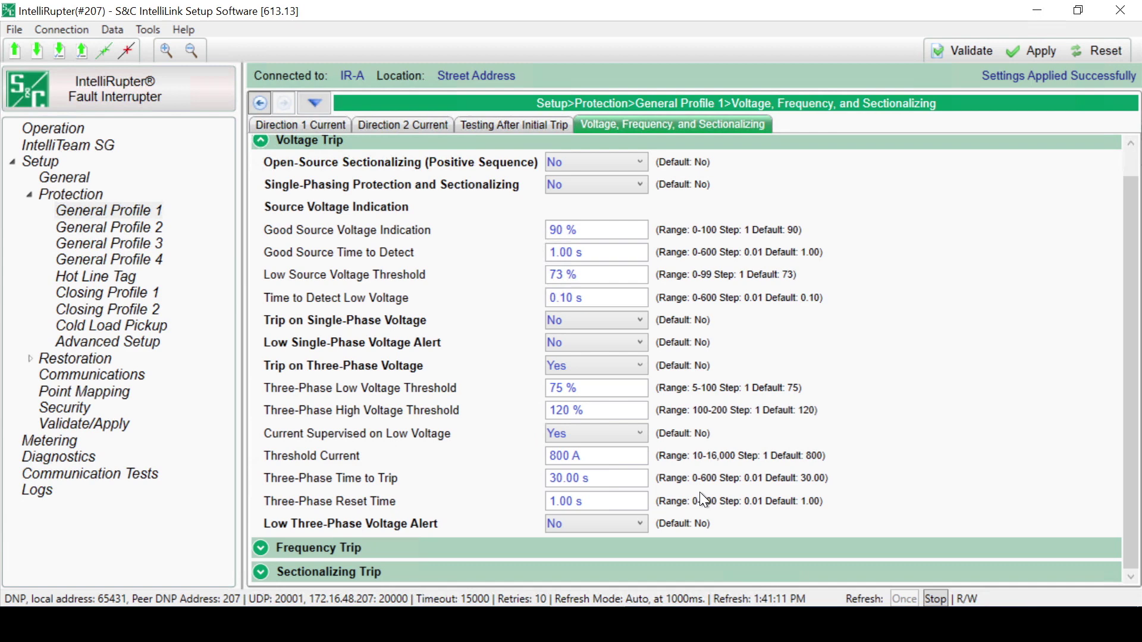
click(635, 435)
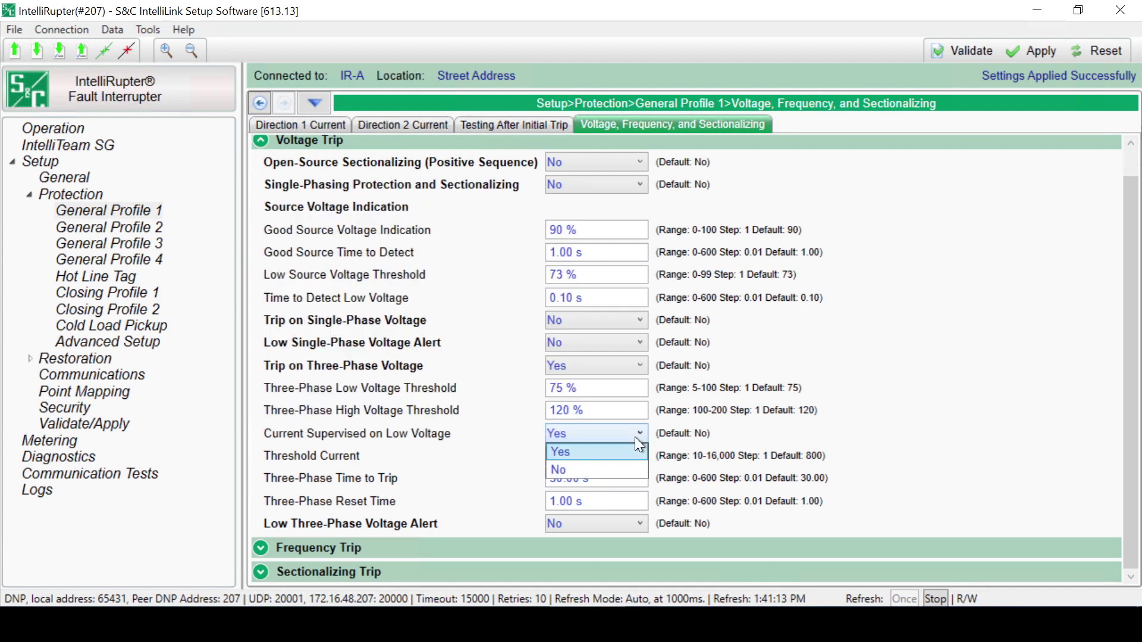
click(619, 471)
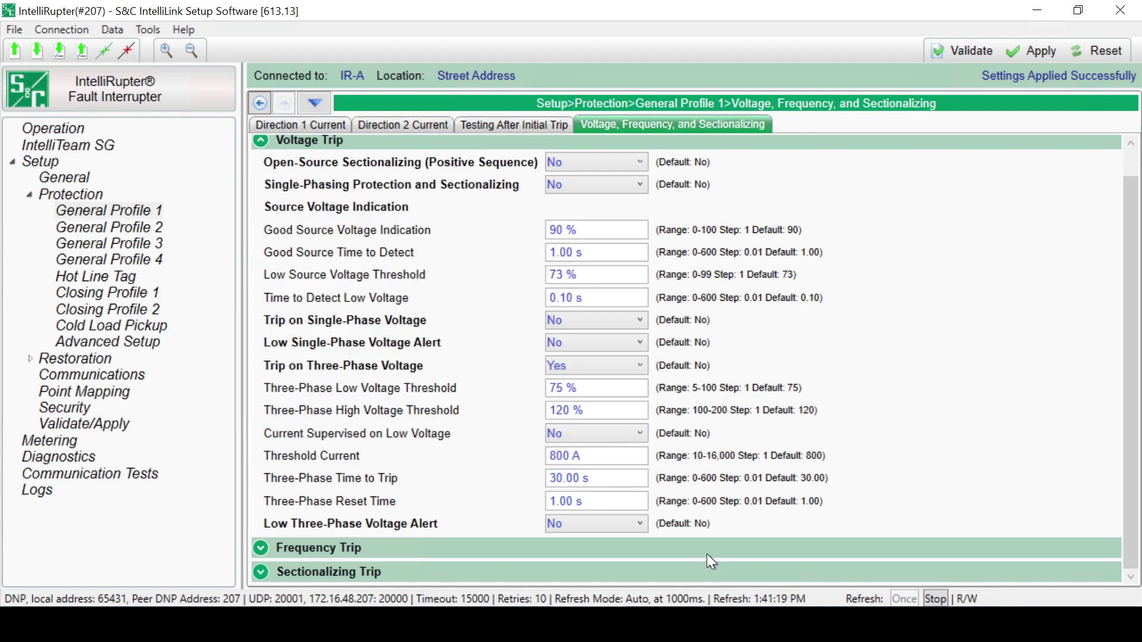
click(636, 370)
click(623, 383)
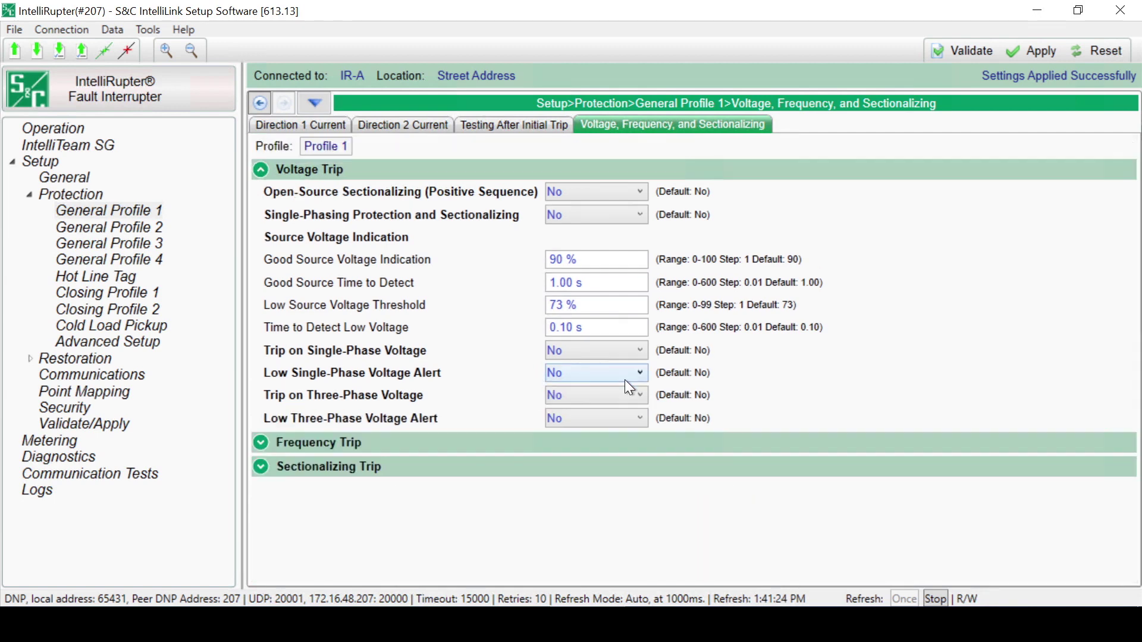
Switch Low Three-Phase Voltage Alert to Yes and back to No, then collapse Voltage Trip.
click(620, 419)
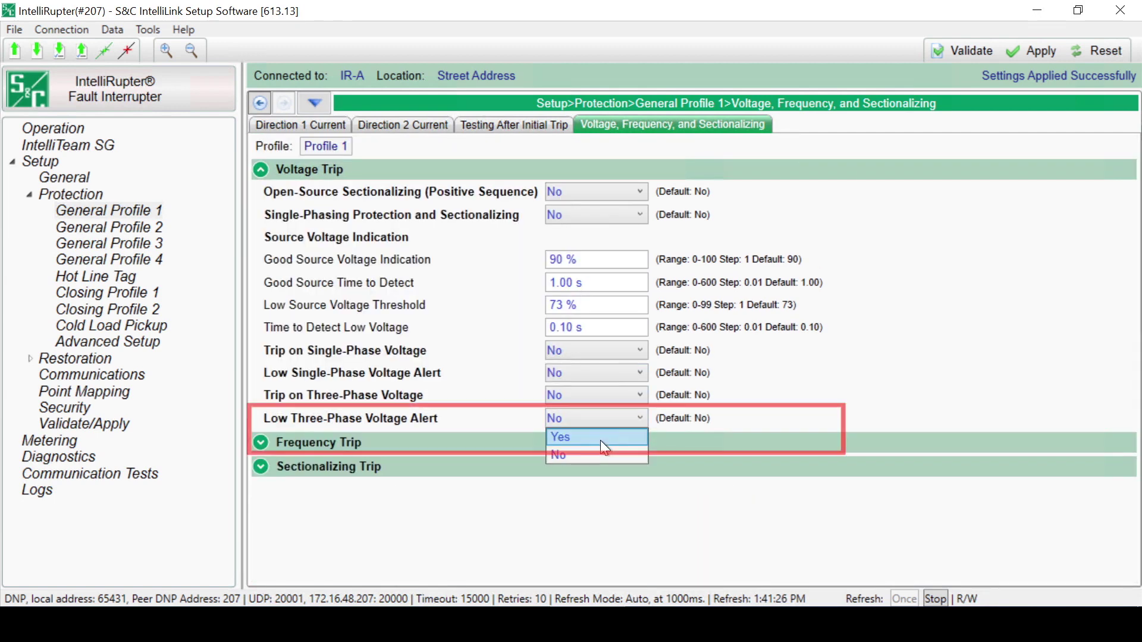
click(601, 439)
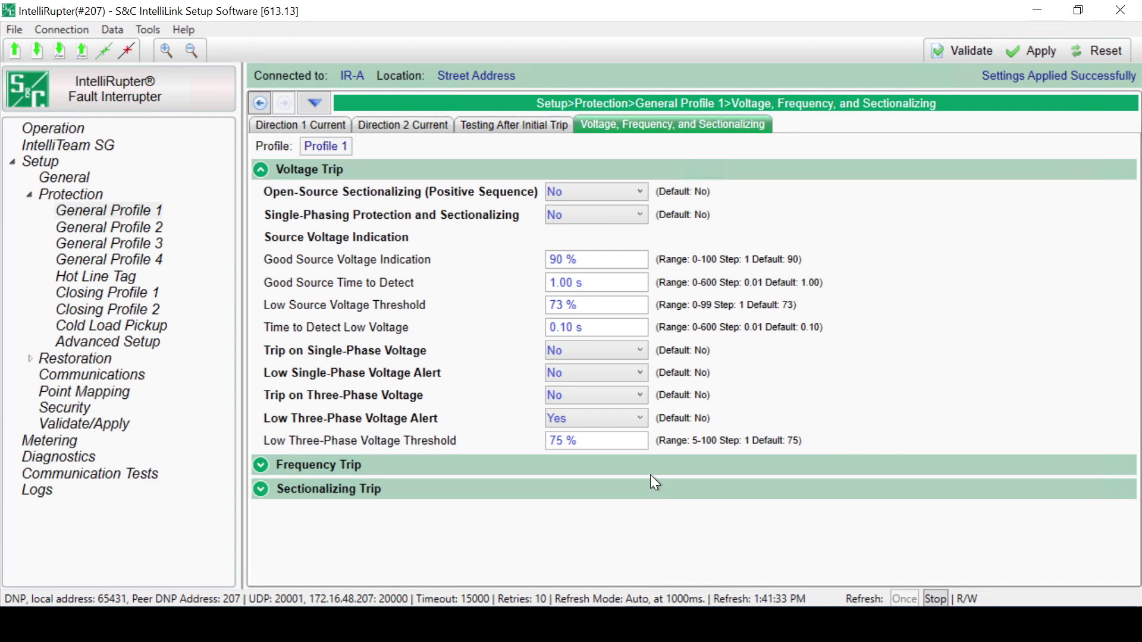
click(626, 420)
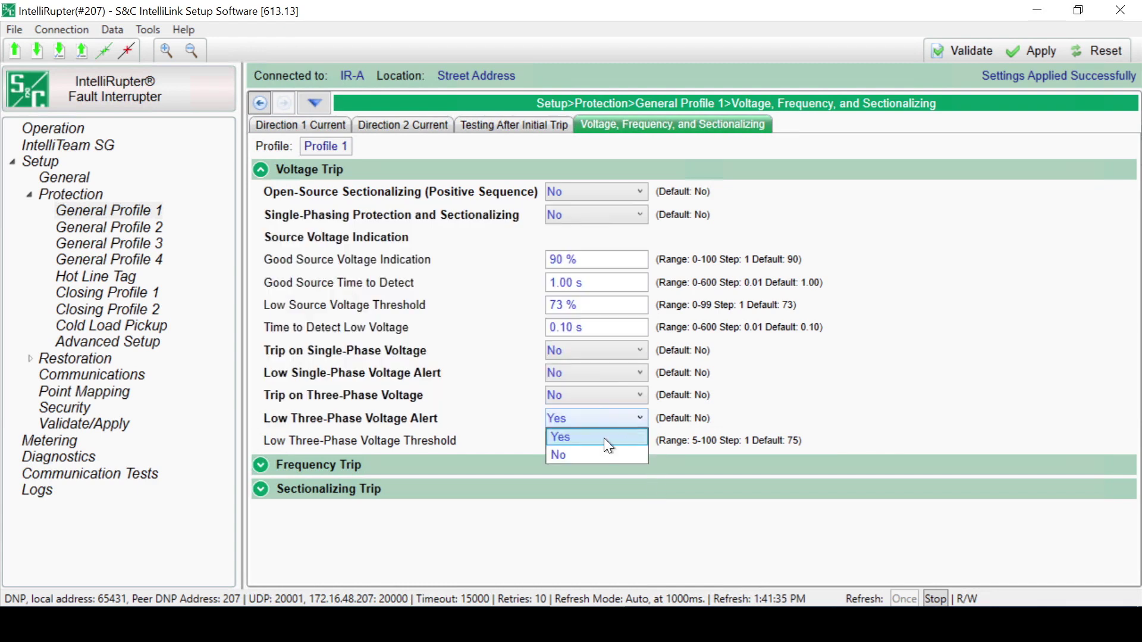
click(585, 454)
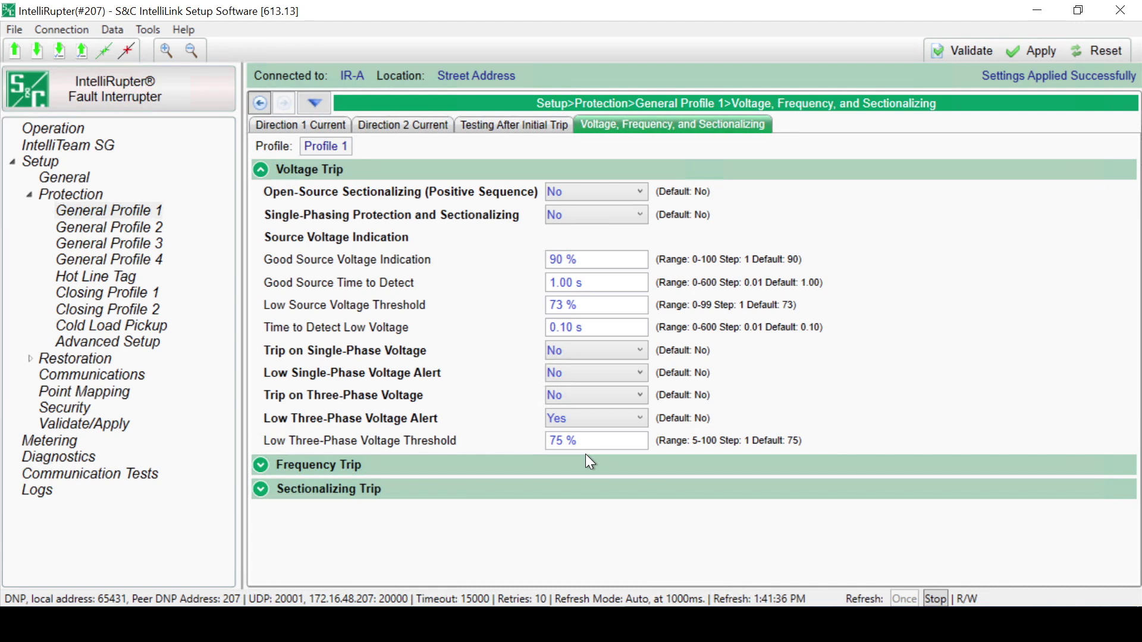
click(261, 170)
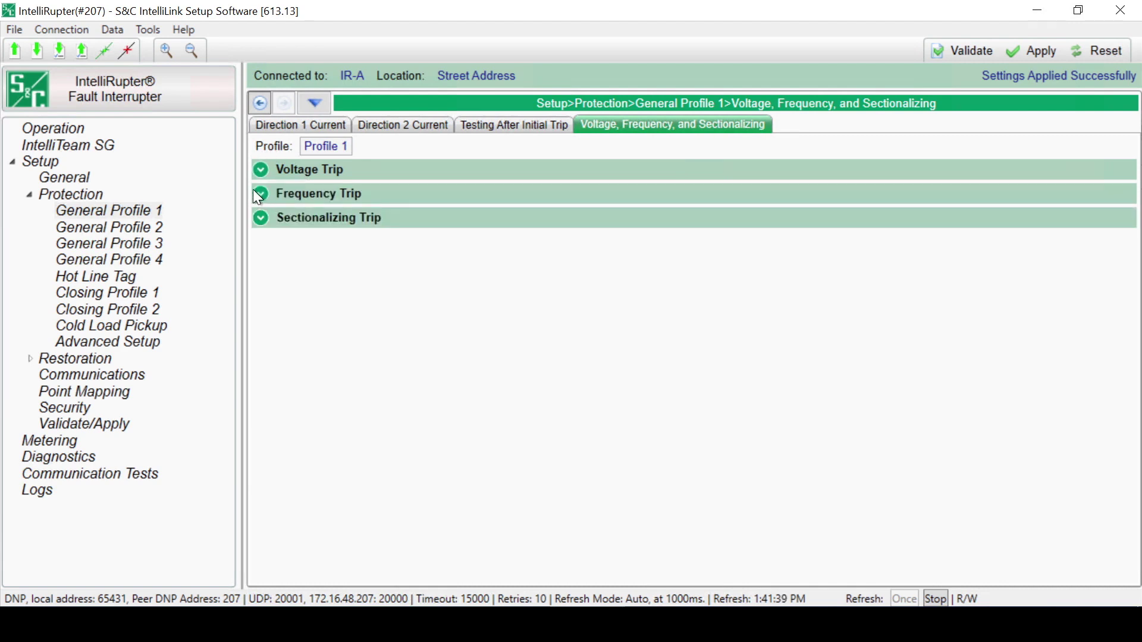
Enable under-frequency (59.50 Hz) and over-frequency (60.50 Hz) tripping, then show the Sectionalizing Trip settings.
click(254, 191)
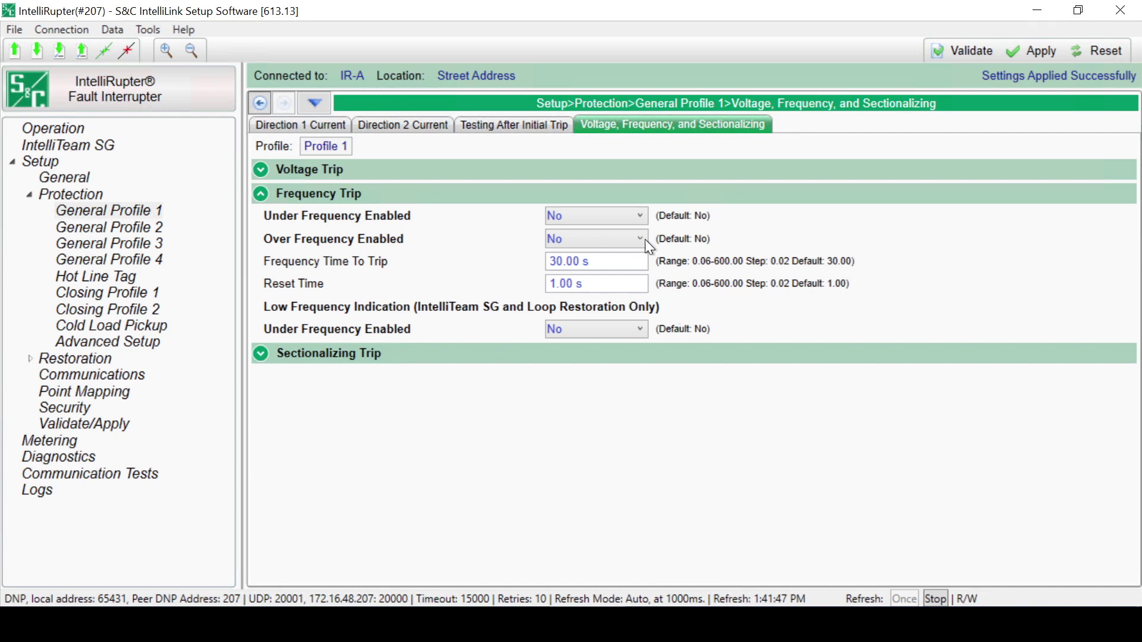
click(616, 219)
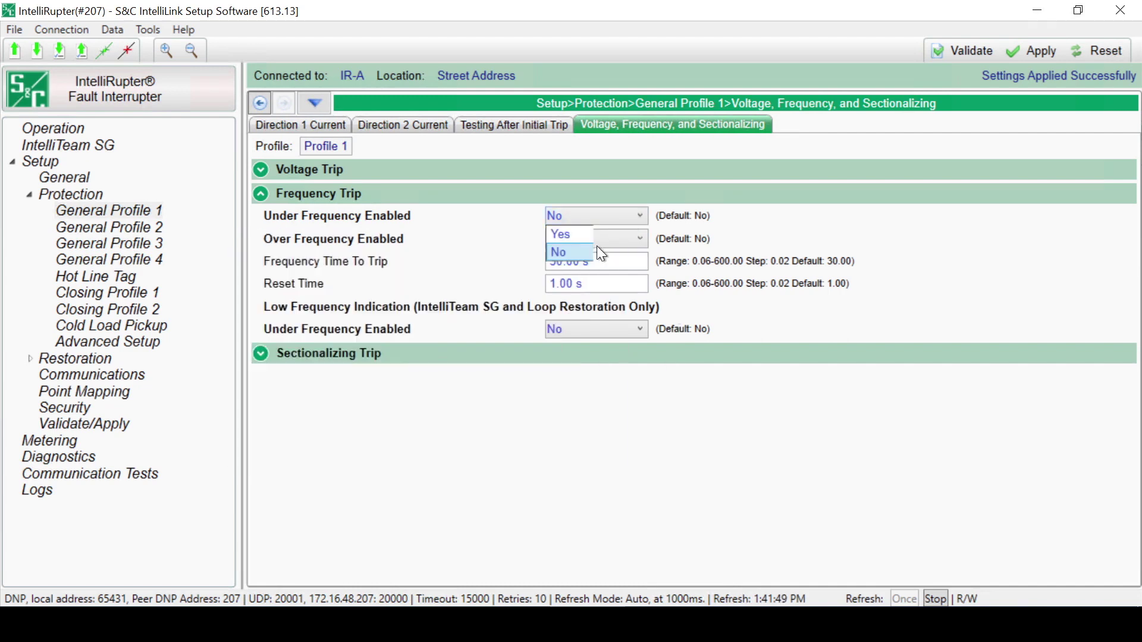
click(577, 232)
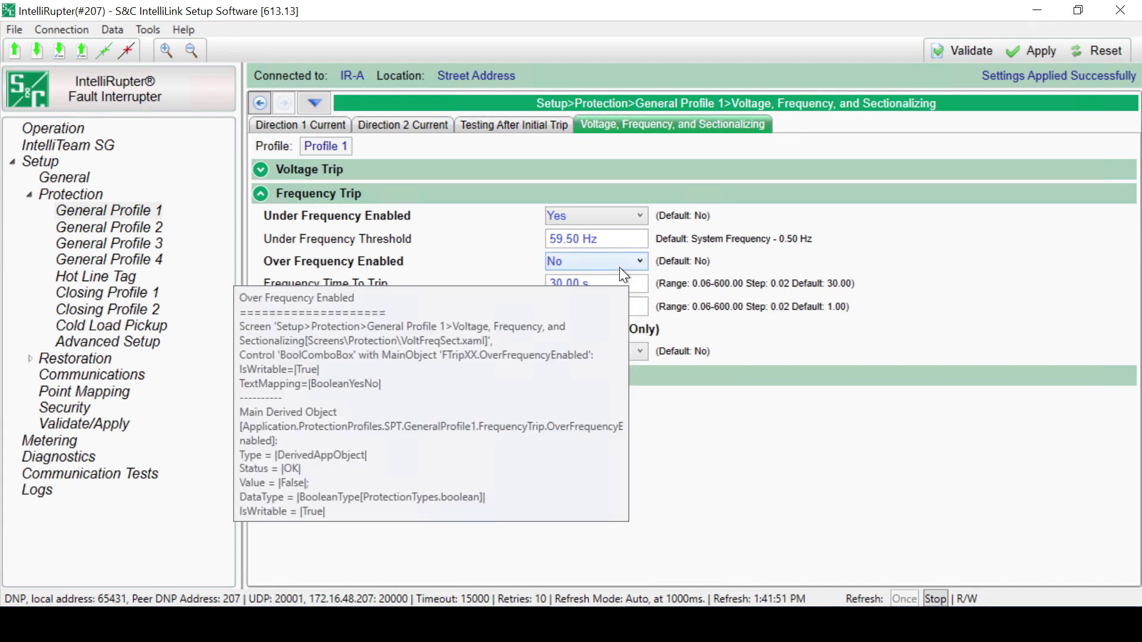
click(619, 265)
click(582, 282)
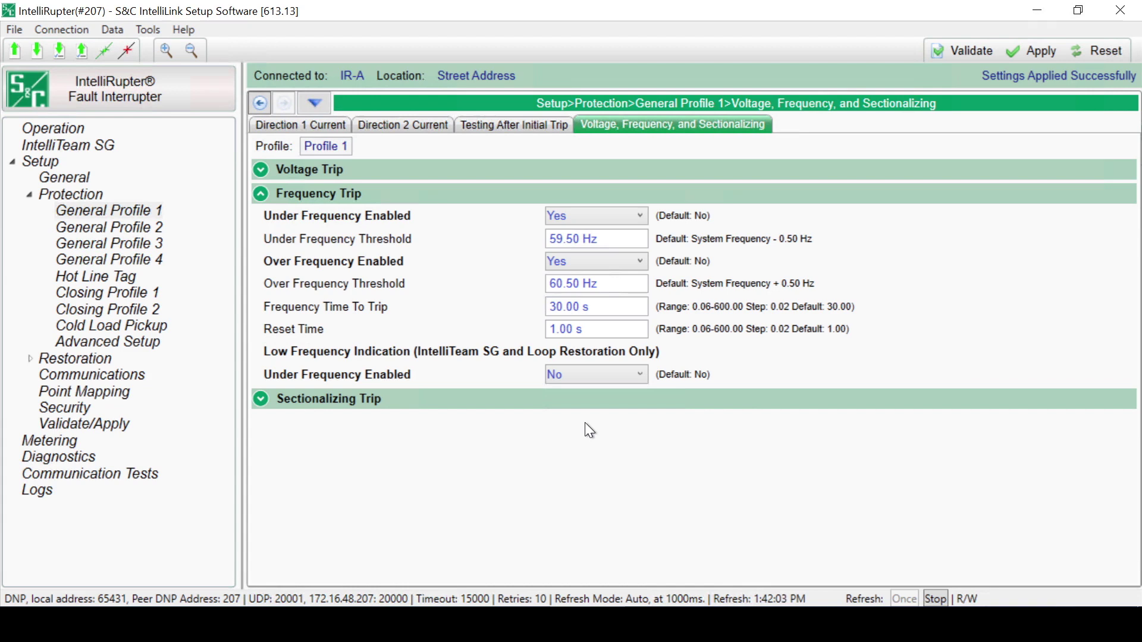
click(262, 195)
click(263, 218)
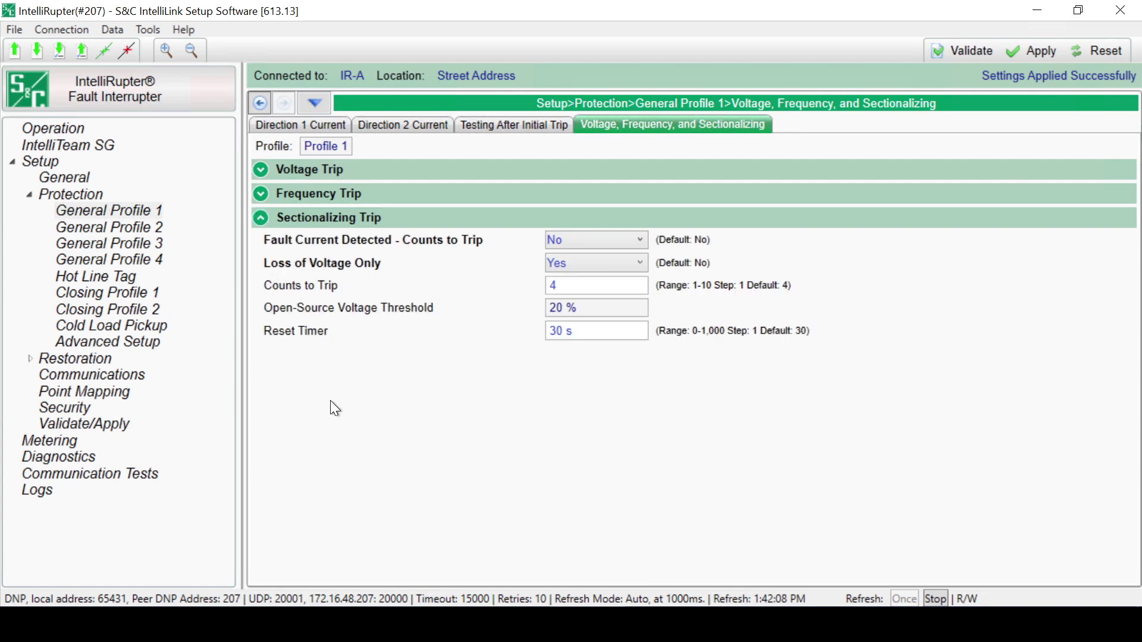